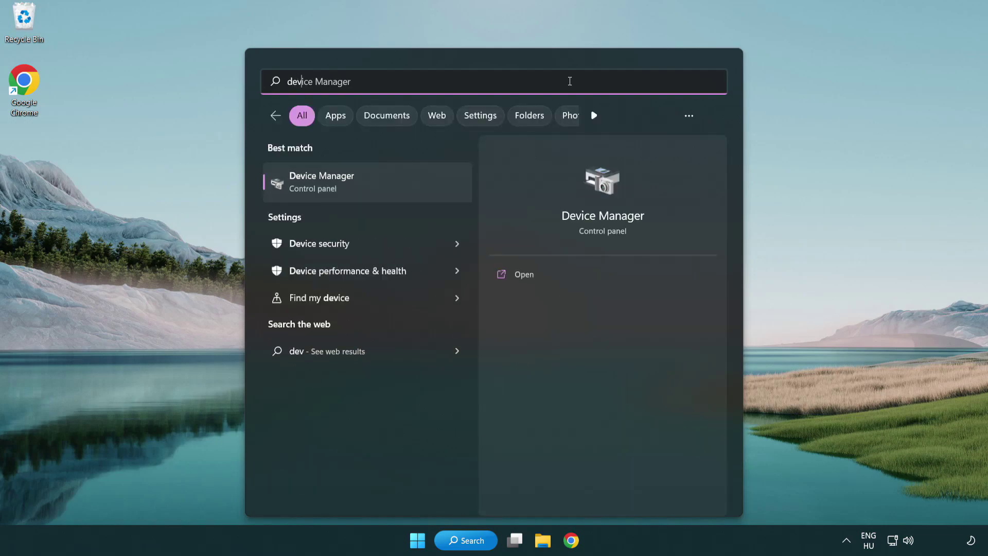
Step: Find and open Device Manager, and move its window toward the middle of the desktop
type("ger")
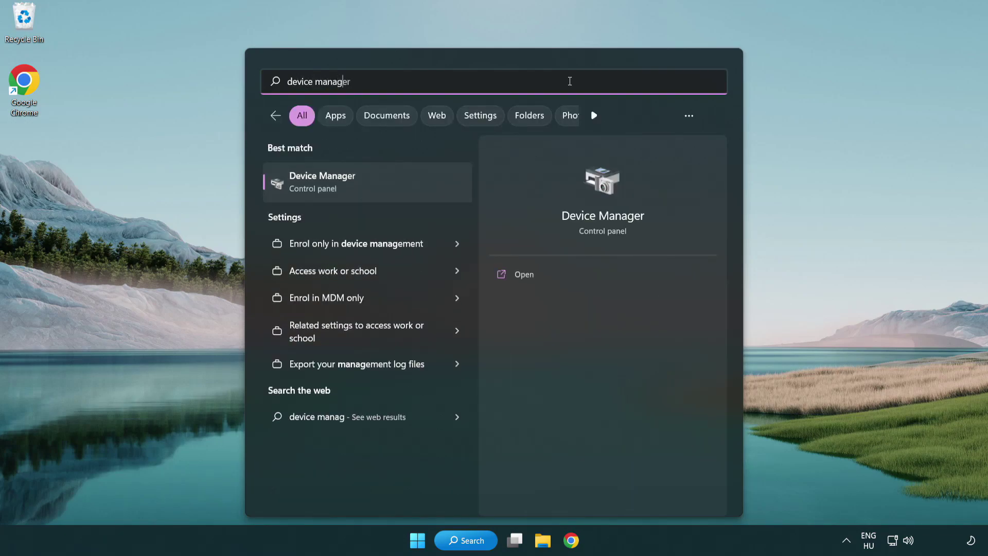
left_click(395, 187)
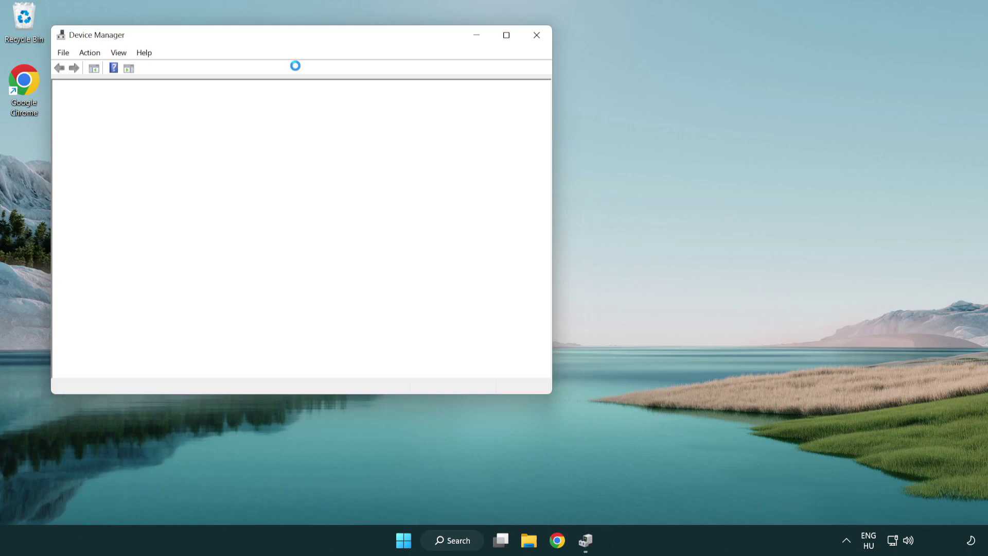
left_click_drag(269, 37, 435, 99)
Step: Run an automatic driver update search for the VMware SVGA 3D display adapter, and close Device Manager
left_click(271, 206)
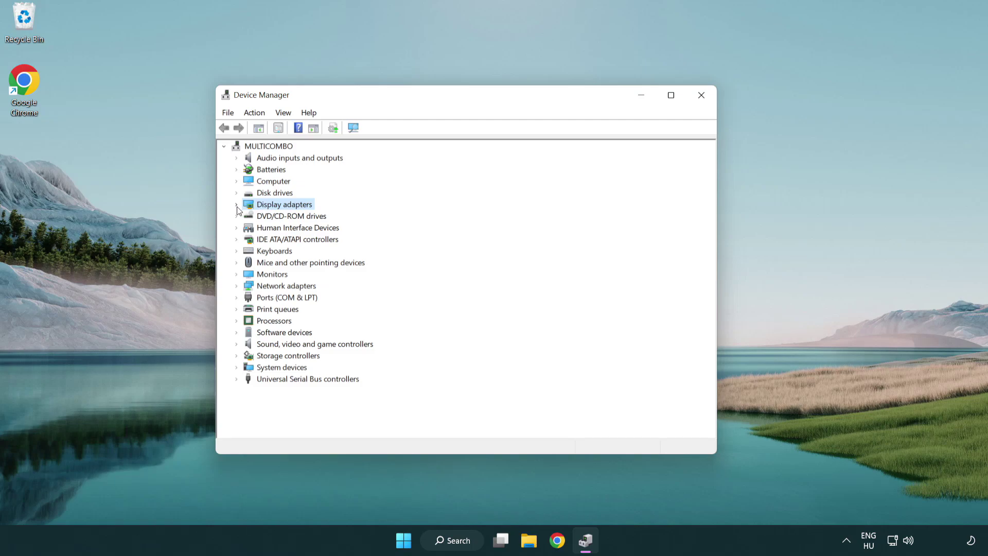
left_click(237, 205)
left_click(310, 218)
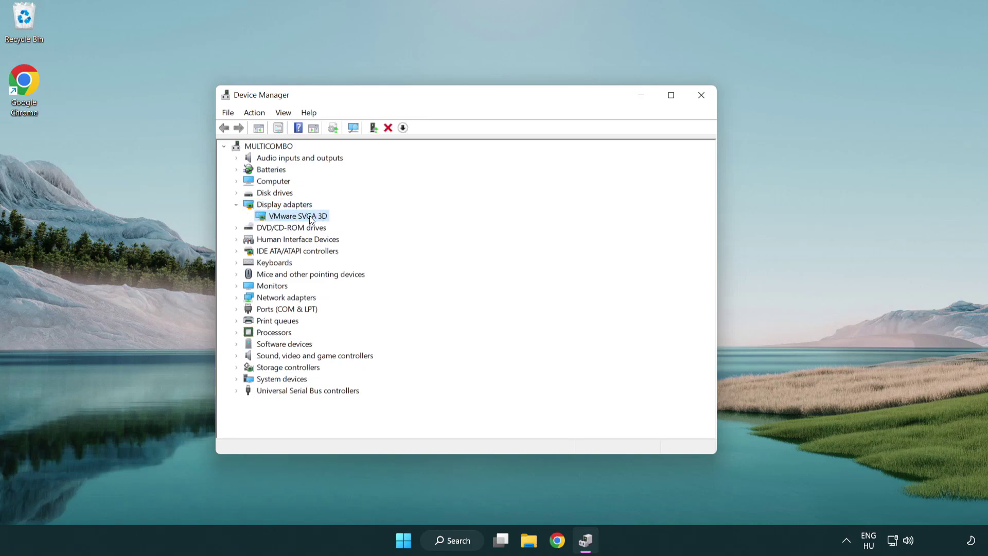
right_click(293, 219)
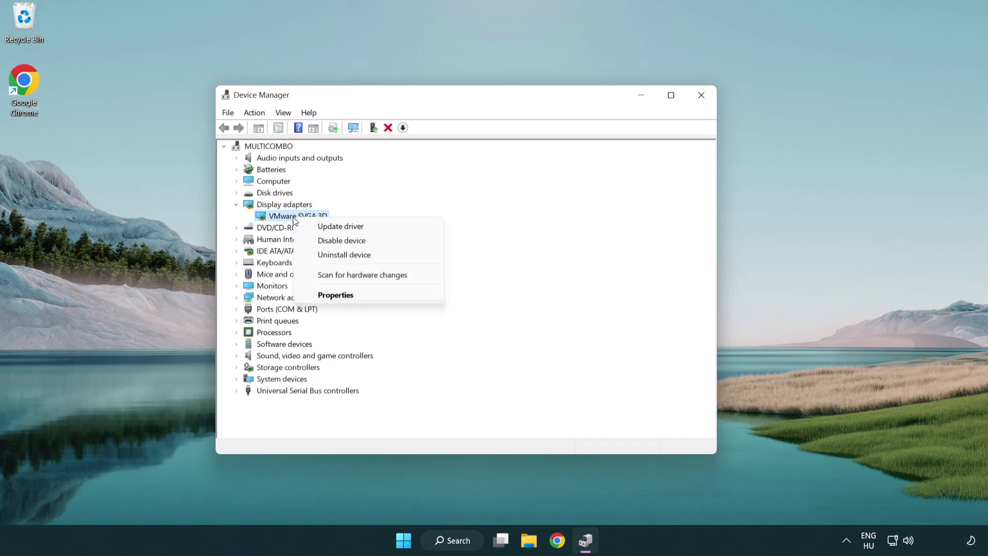
left_click(389, 228)
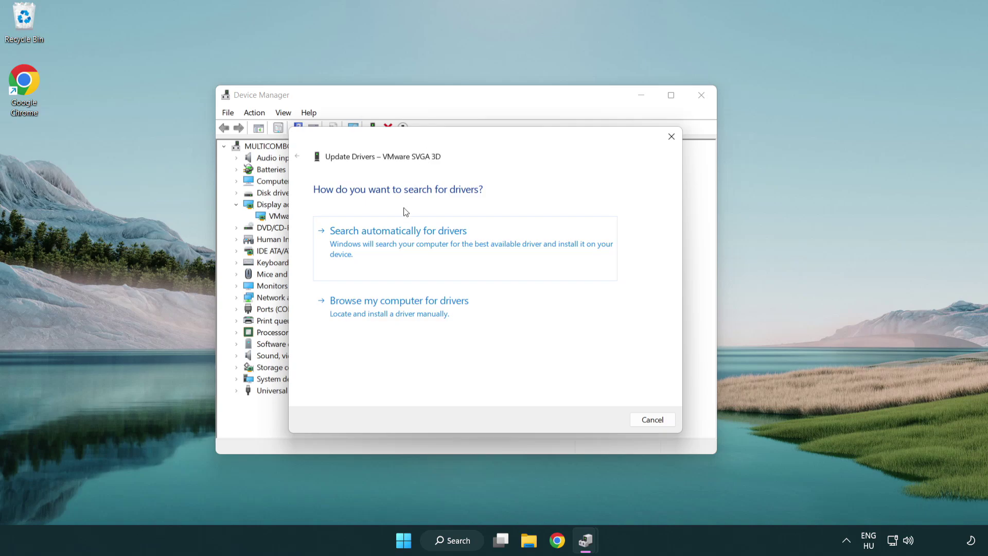
left_click(433, 239)
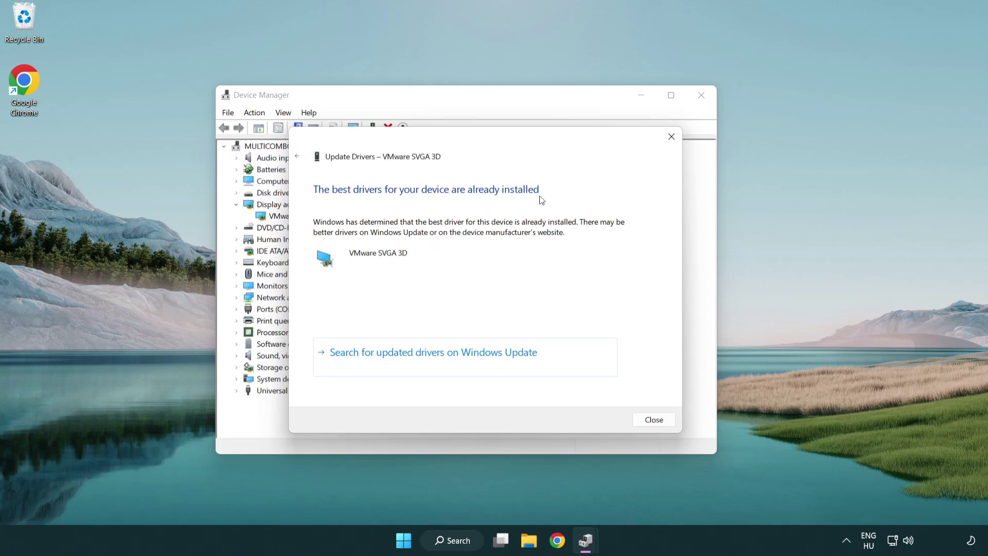
left_click(654, 421)
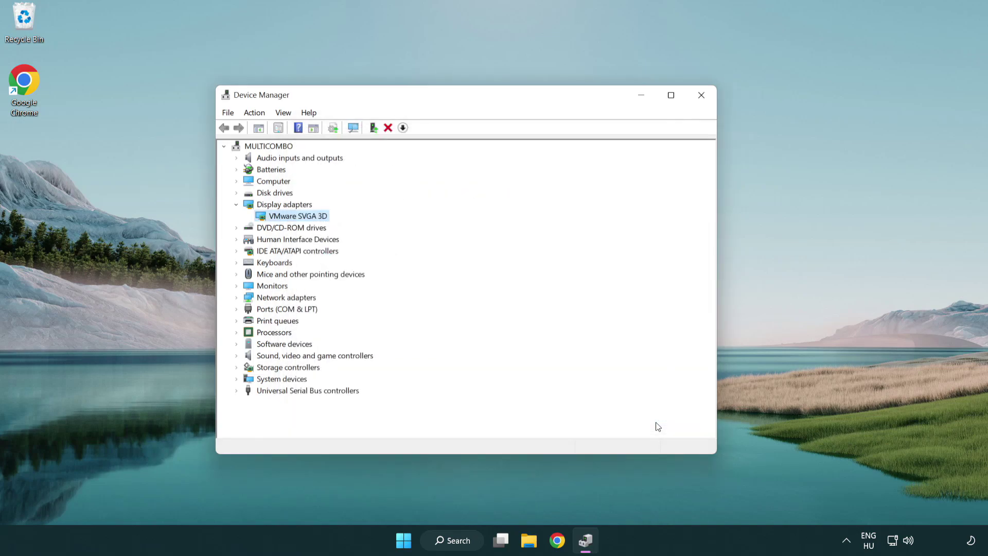
left_click(702, 97)
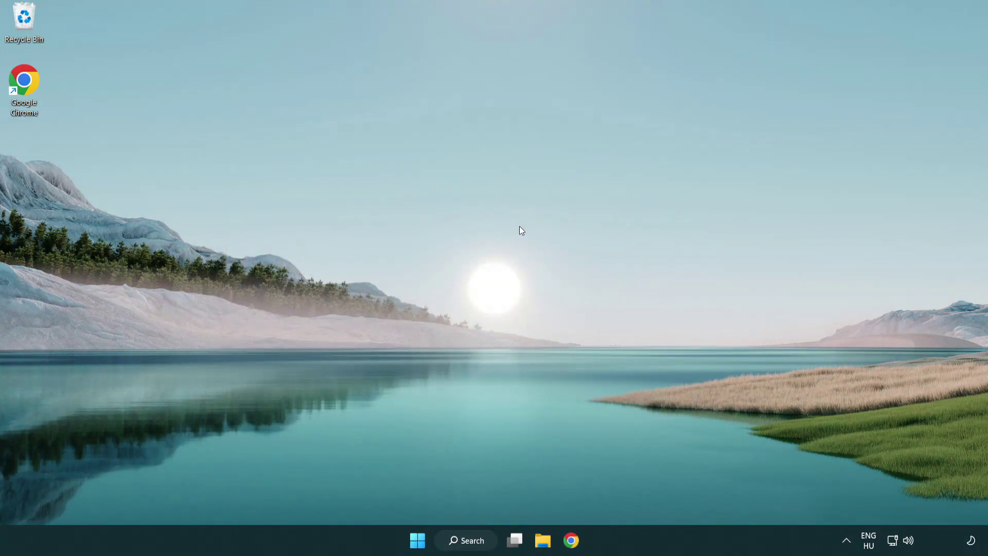
Step: Check for updates in the Windows Update settings and close Settings
left_click(477, 542)
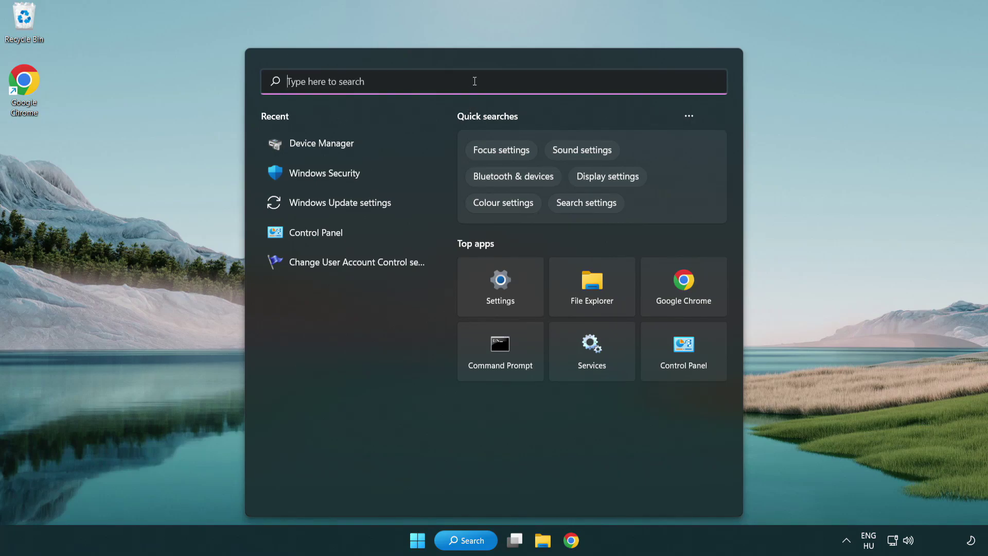
type("update")
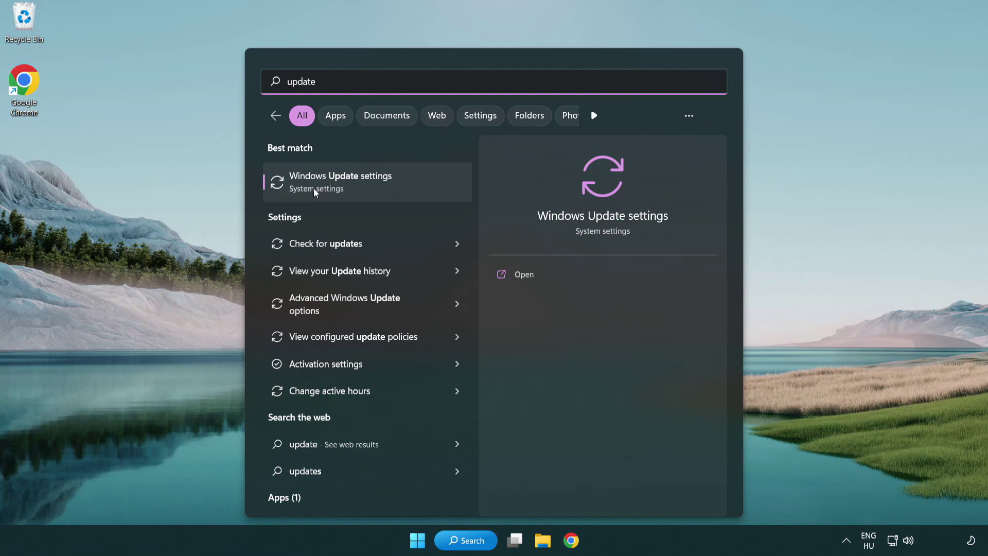
left_click(385, 186)
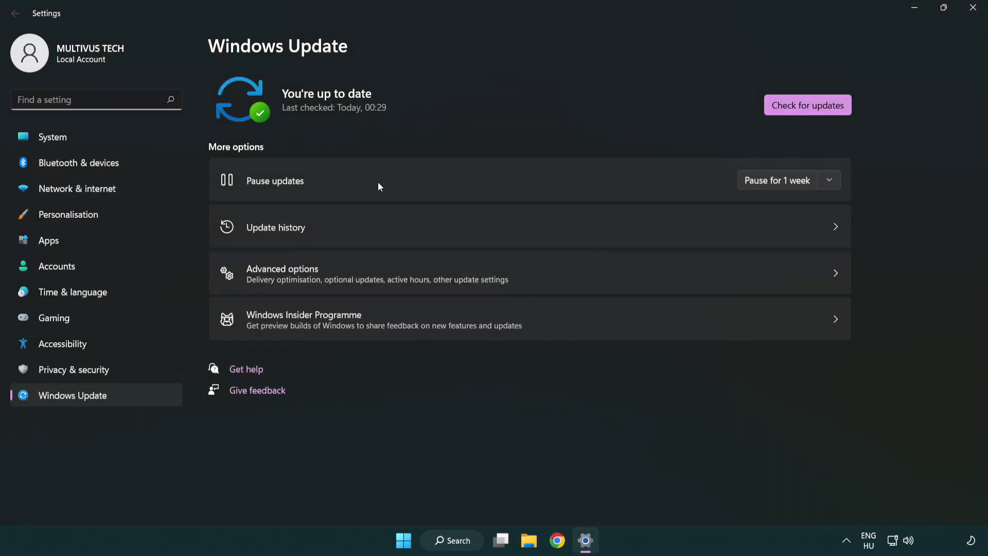
left_click(825, 113)
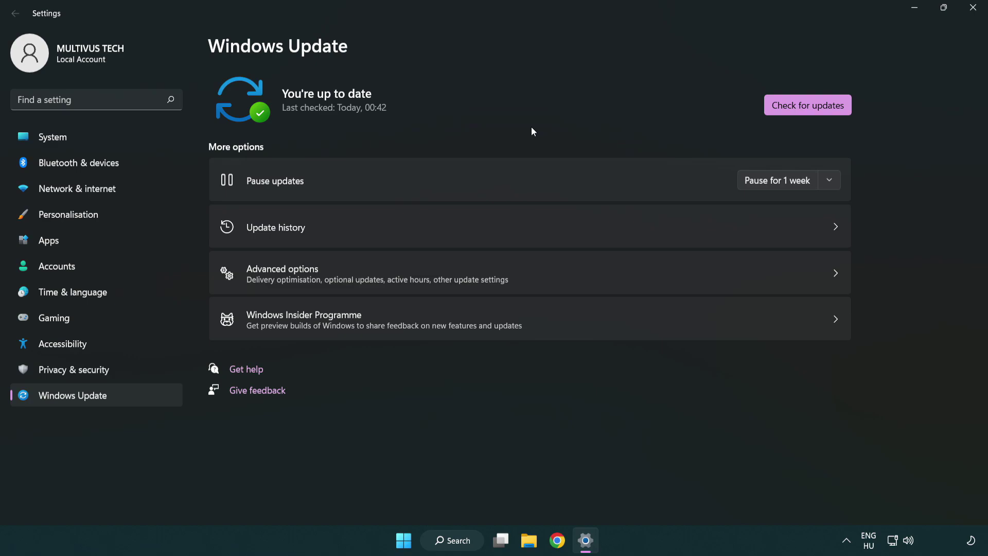
left_click(969, 15)
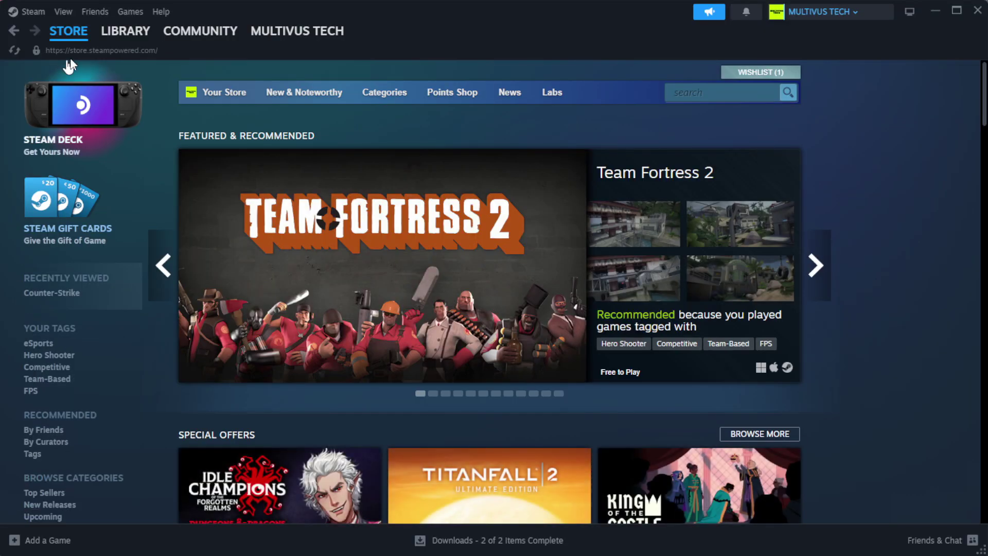
Step: In the Steam library, verify the integrity of the installed files of YOUR NOT WORKING GAME
mouse_move(121, 39)
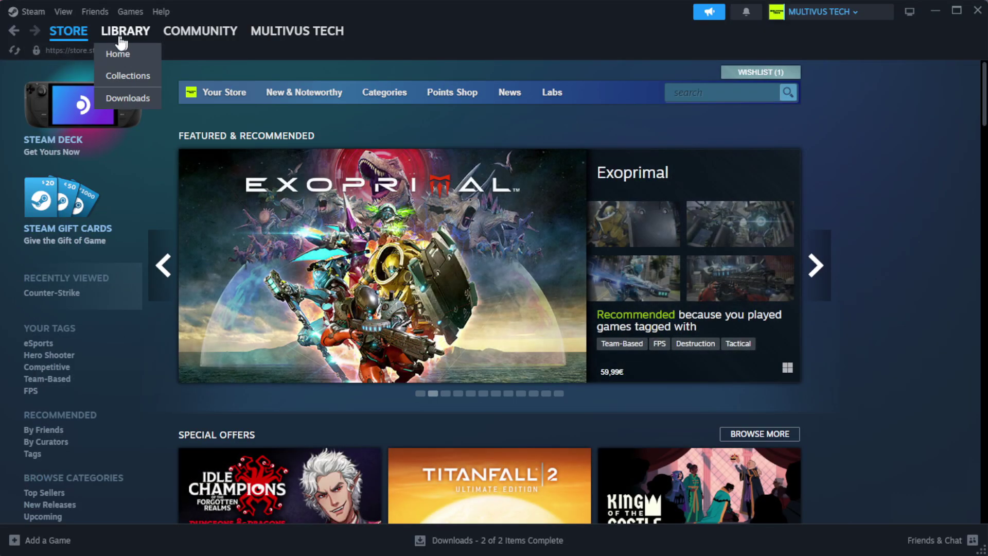
left_click(142, 54)
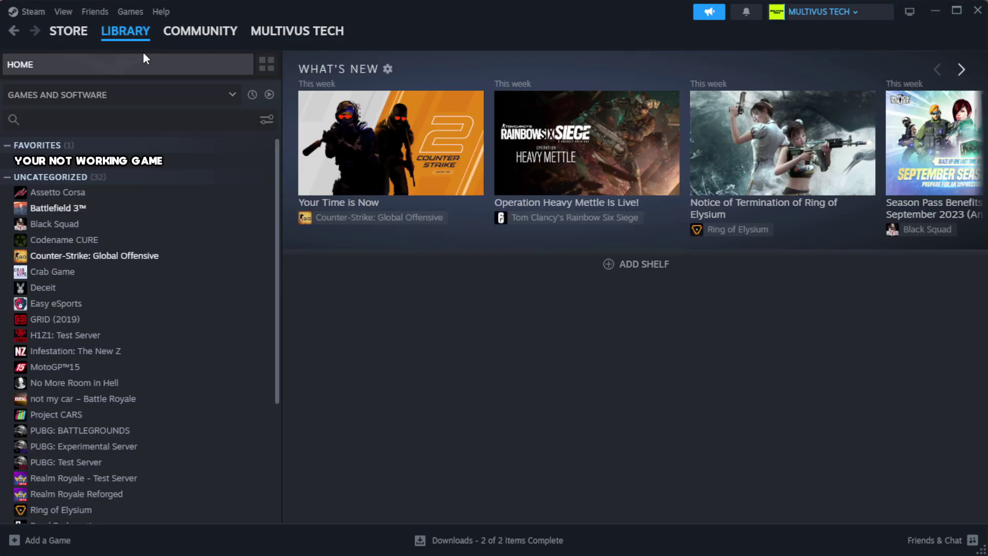
right_click(244, 169)
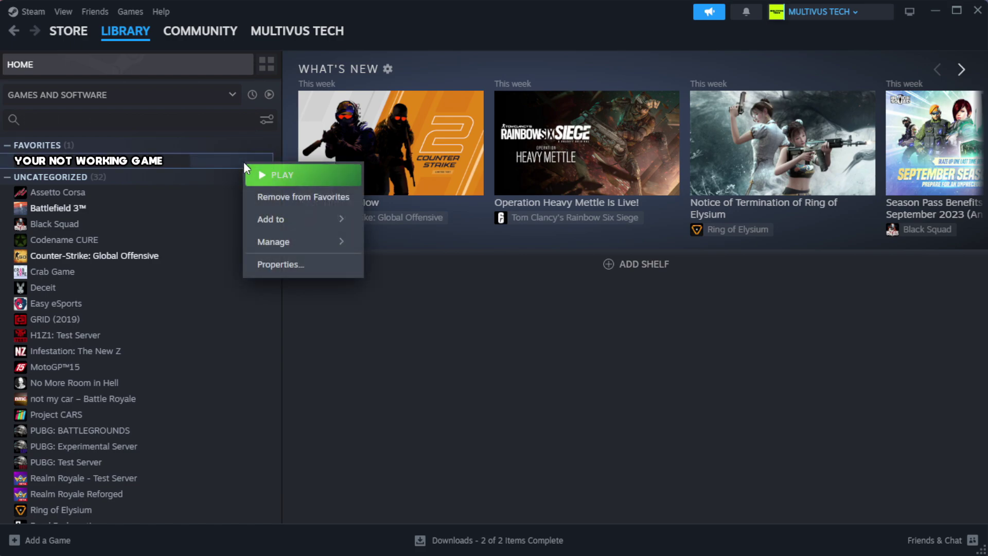
left_click(312, 267)
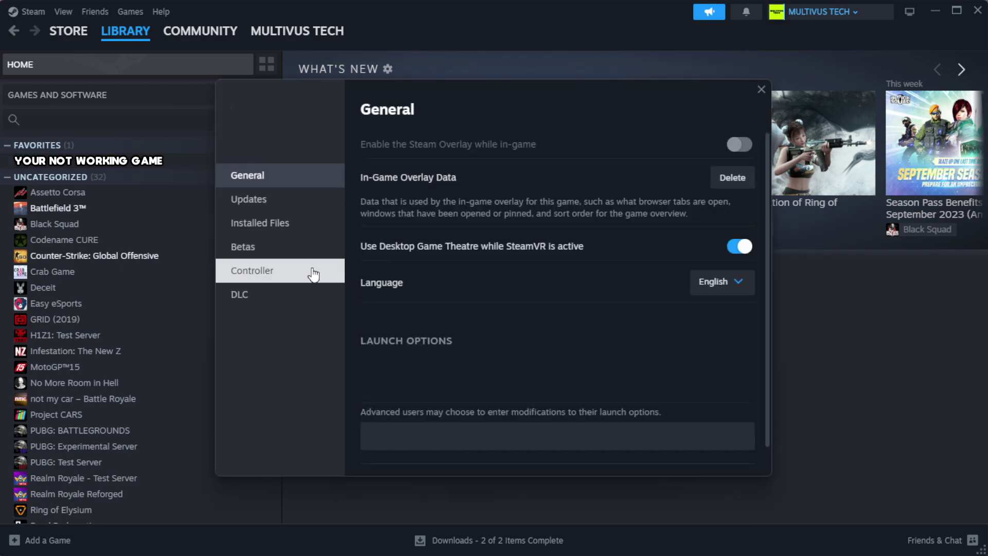
left_click(324, 235)
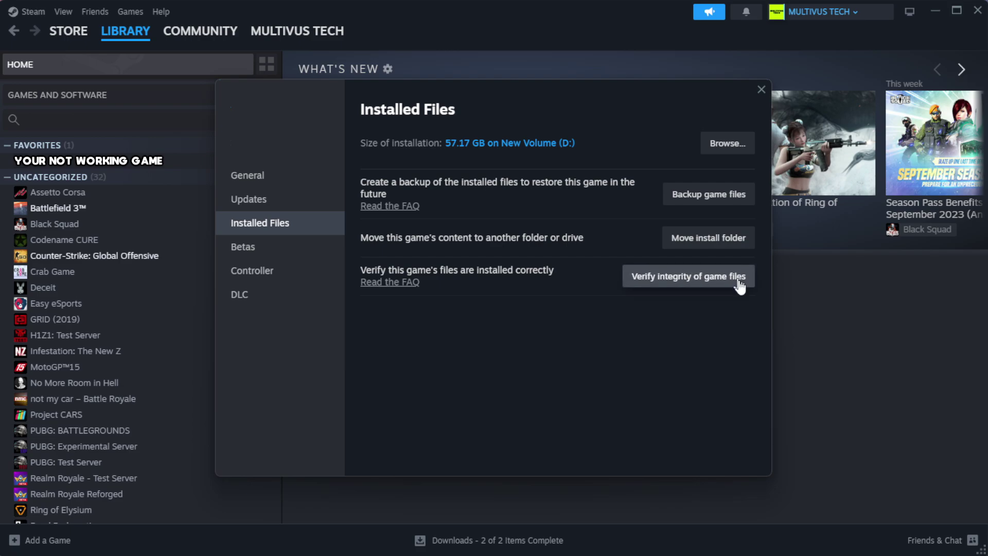
left_click(694, 277)
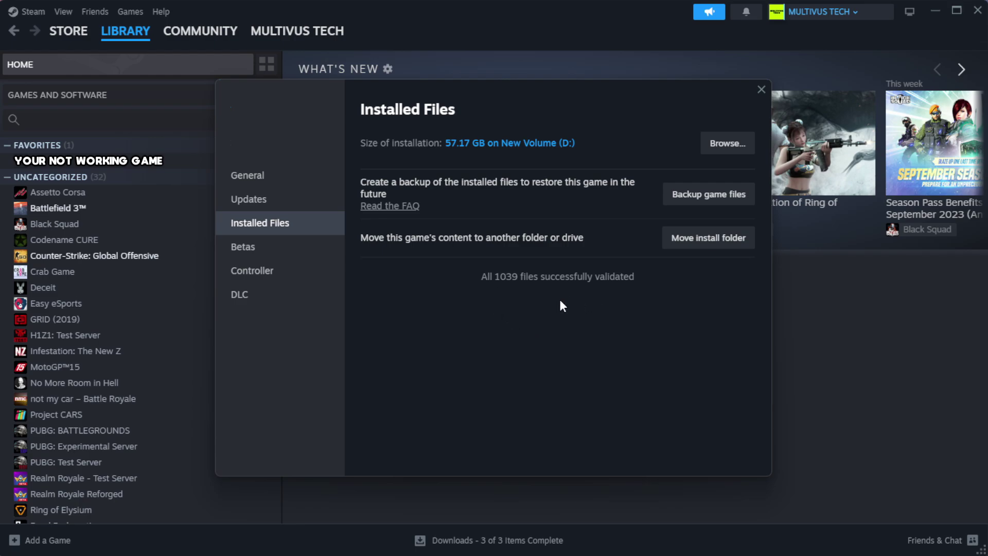
Step: Browse to the game's installation folder and open the properties of the YOUR NOT WORKING GAME shortcut
left_click(726, 144)
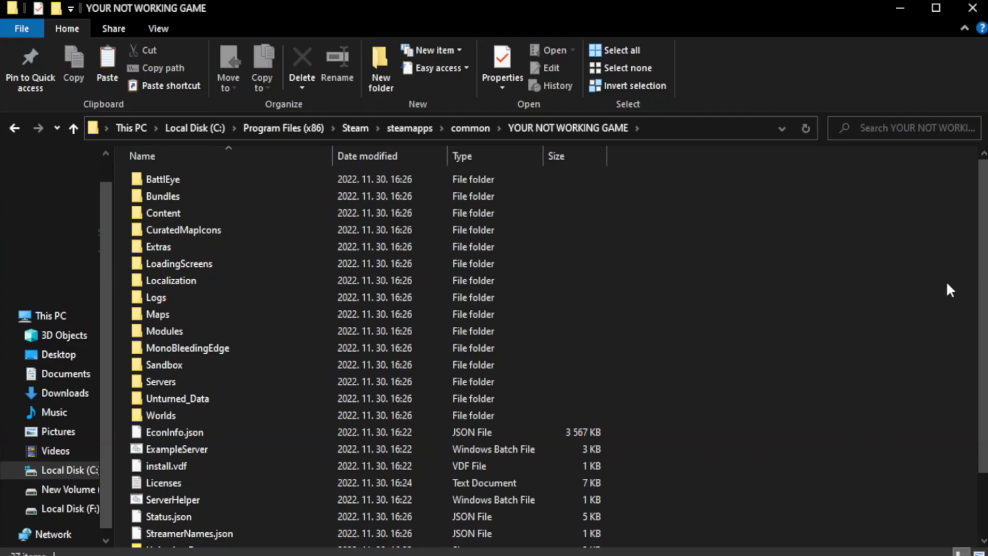
left_click_drag(984, 310, 984, 371)
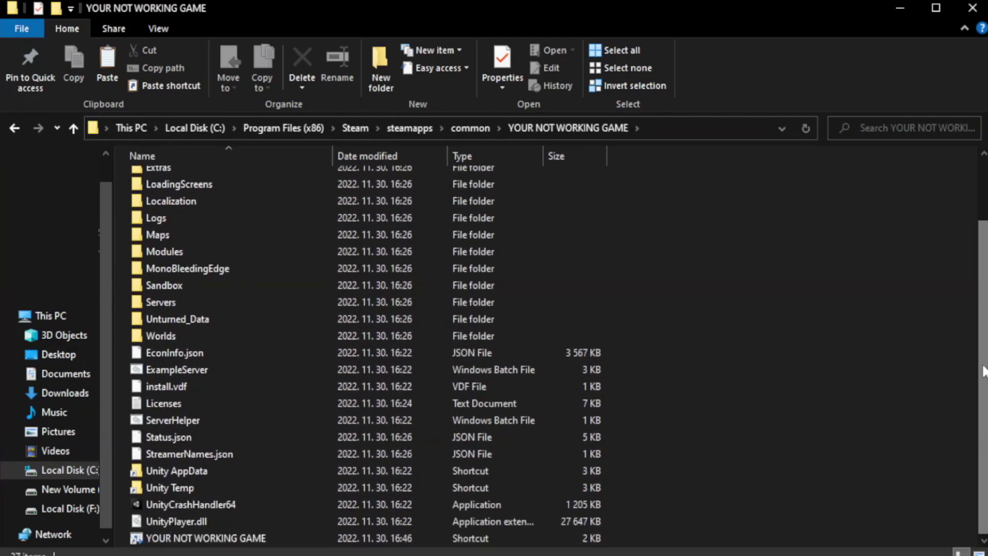
left_click(357, 539)
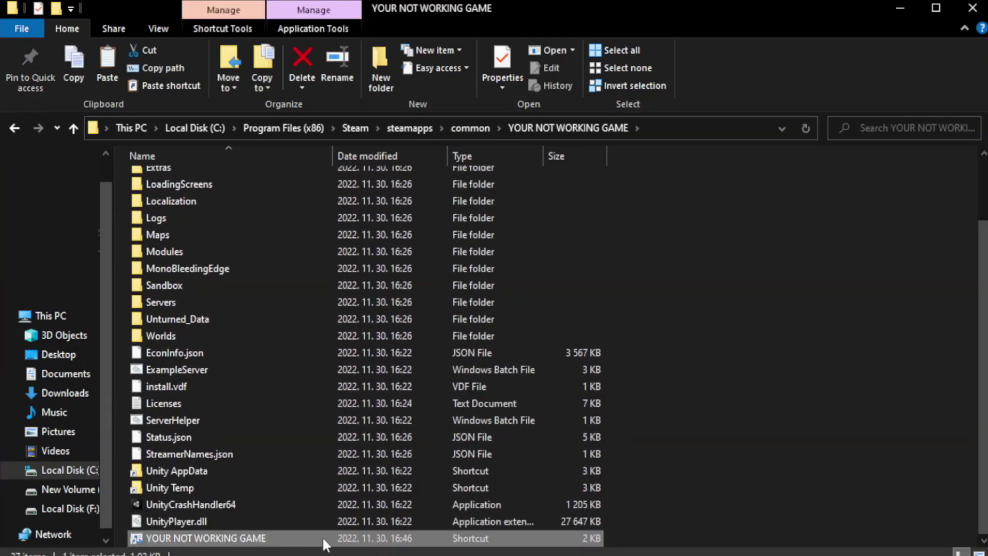
right_click(330, 538)
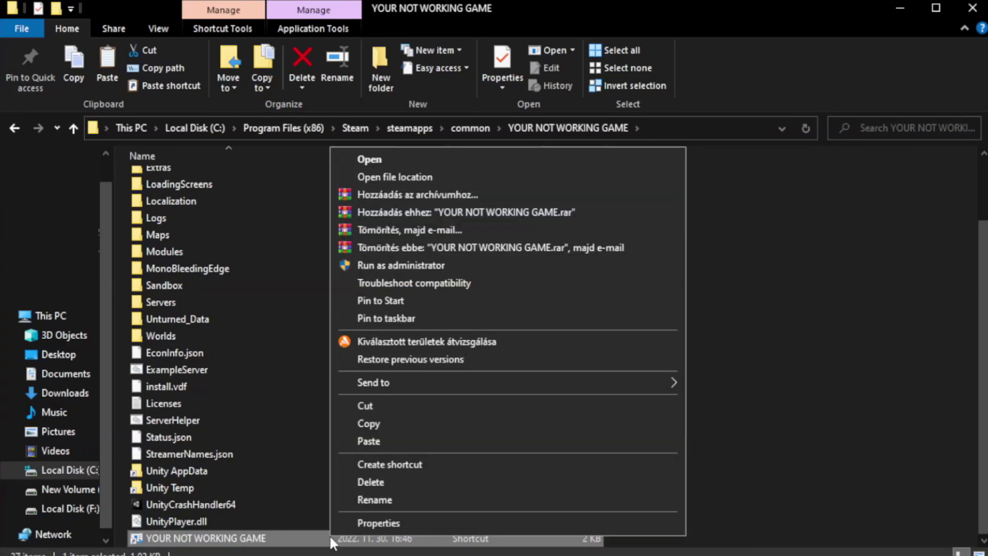
left_click(503, 520)
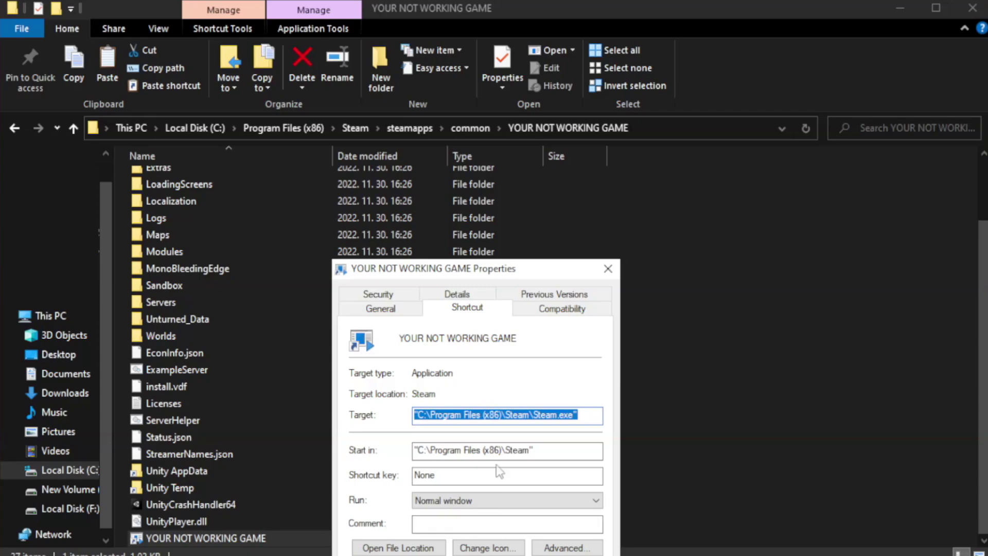
left_click_drag(493, 278, 496, 101)
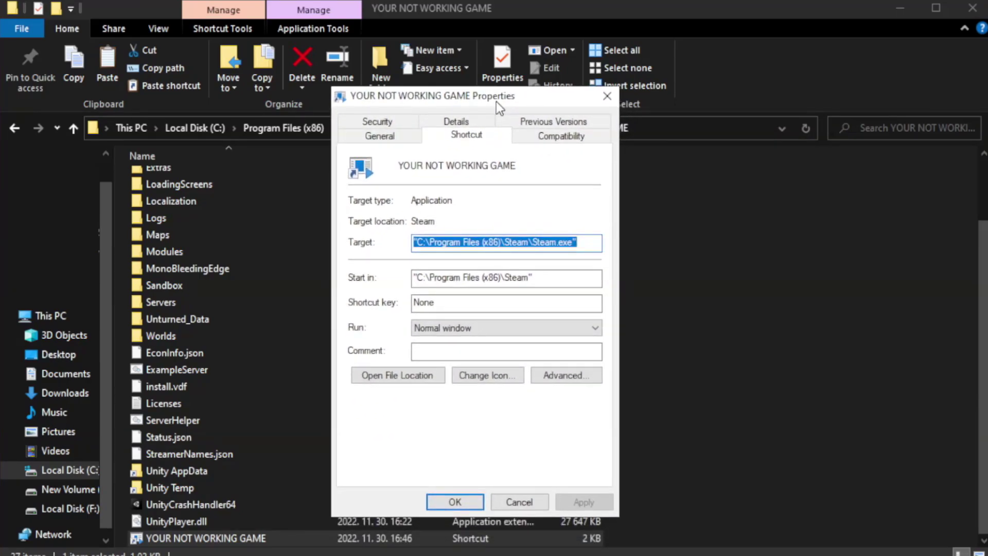
Step: Set the shortcut to Windows 8 compatibility mode with fullscreen optimizations disabled and administrator rights, and apply the changes
left_click(556, 137)
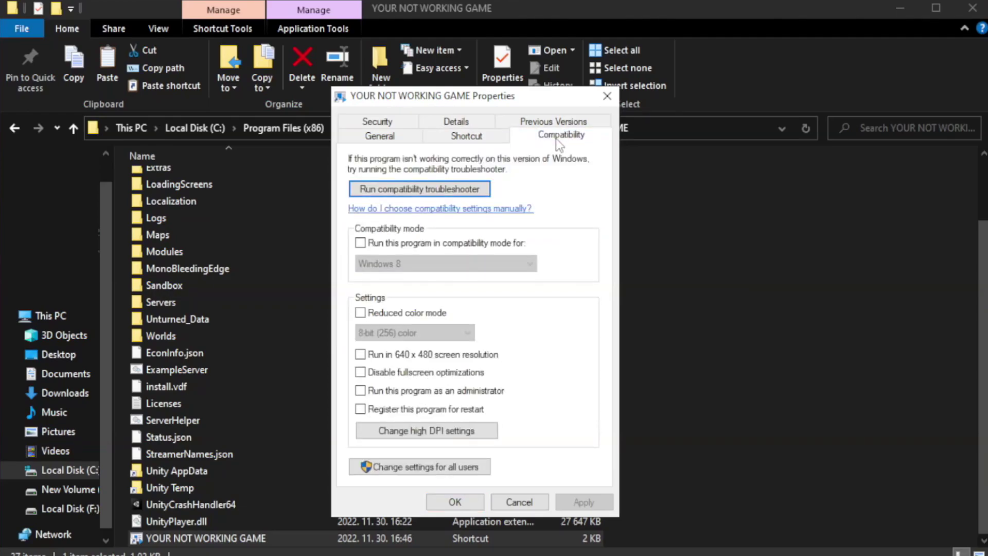
left_click(390, 242)
left_click(435, 259)
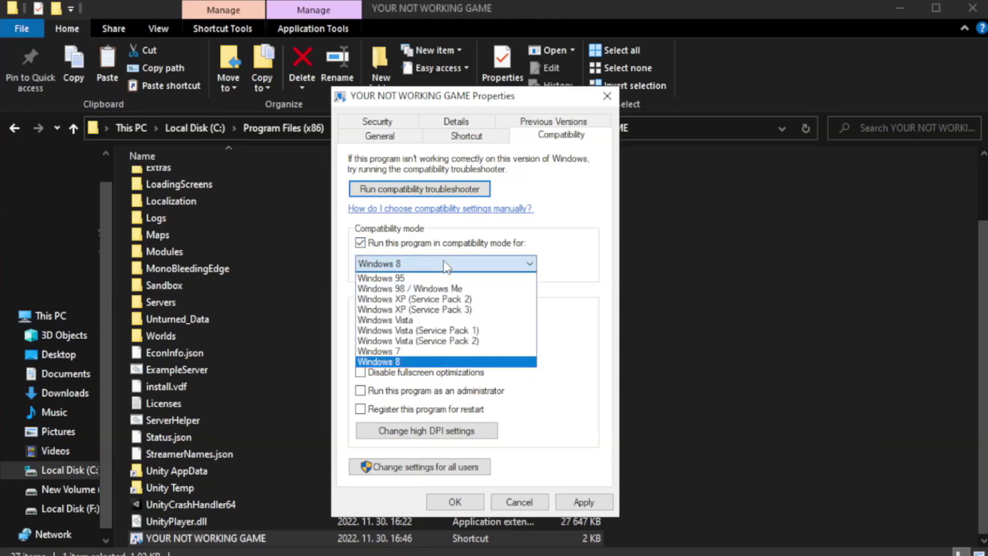
left_click(418, 361)
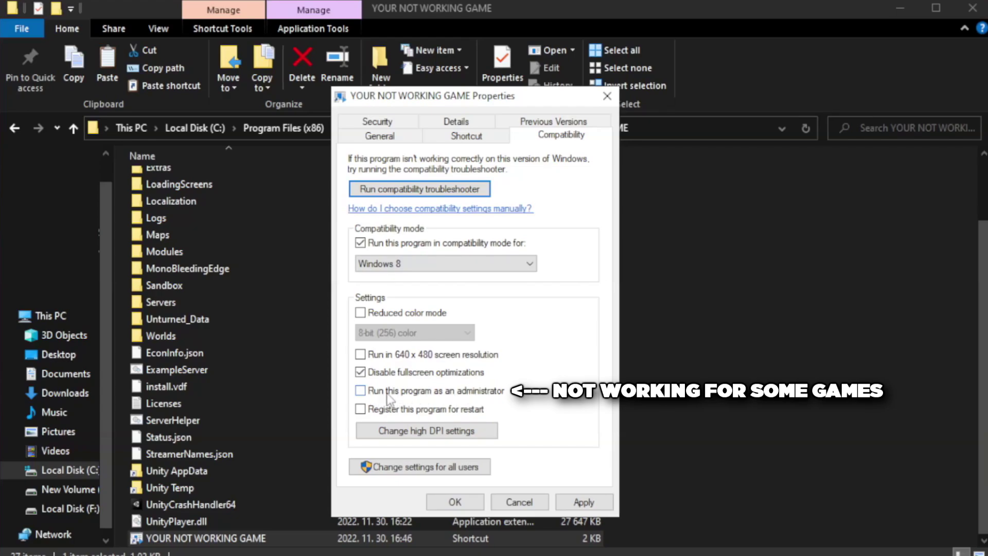
left_click(388, 397)
left_click(579, 502)
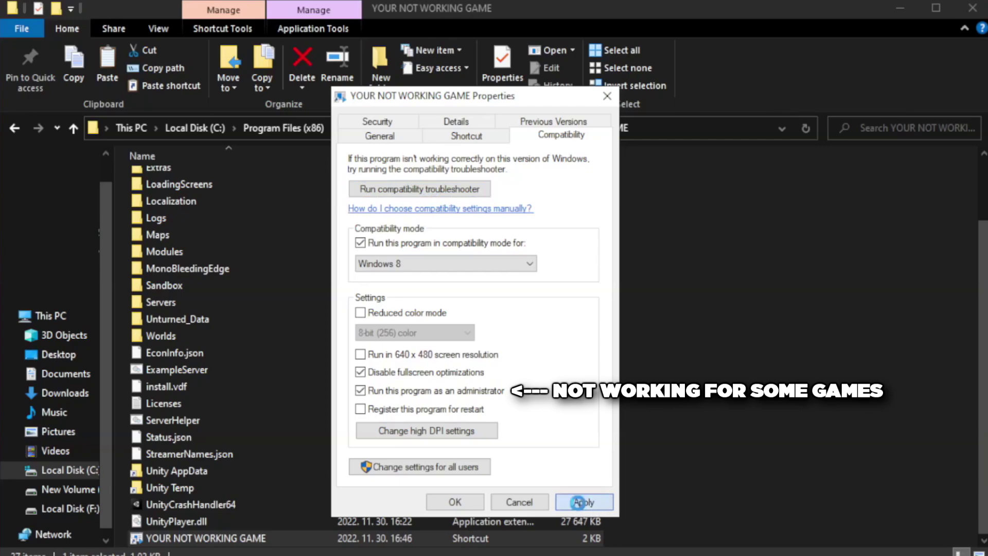
left_click(454, 503)
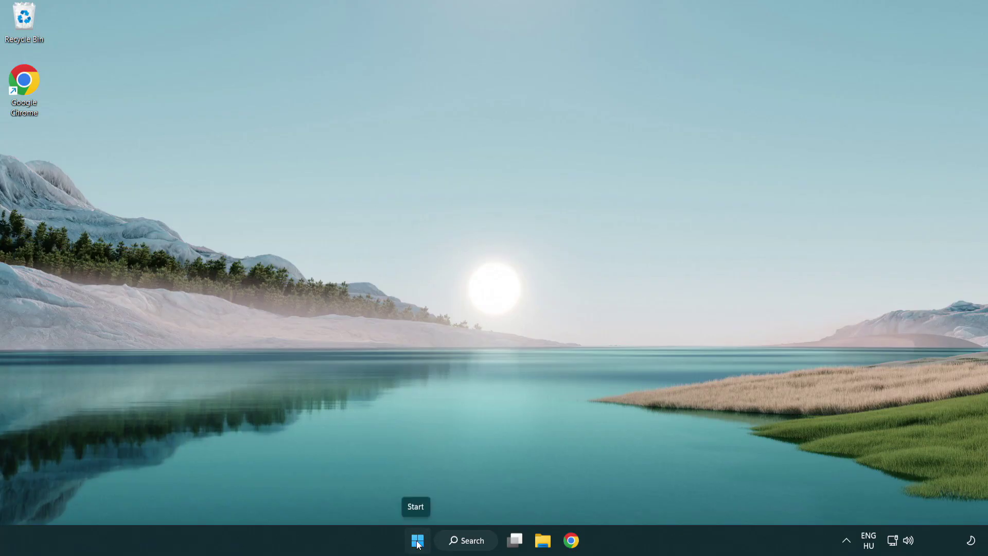
Step: In Task Manager, disable the startup apps Terminal, Phone Link, Cortana and the Windows Security notification icon, and close the window
right_click(418, 545)
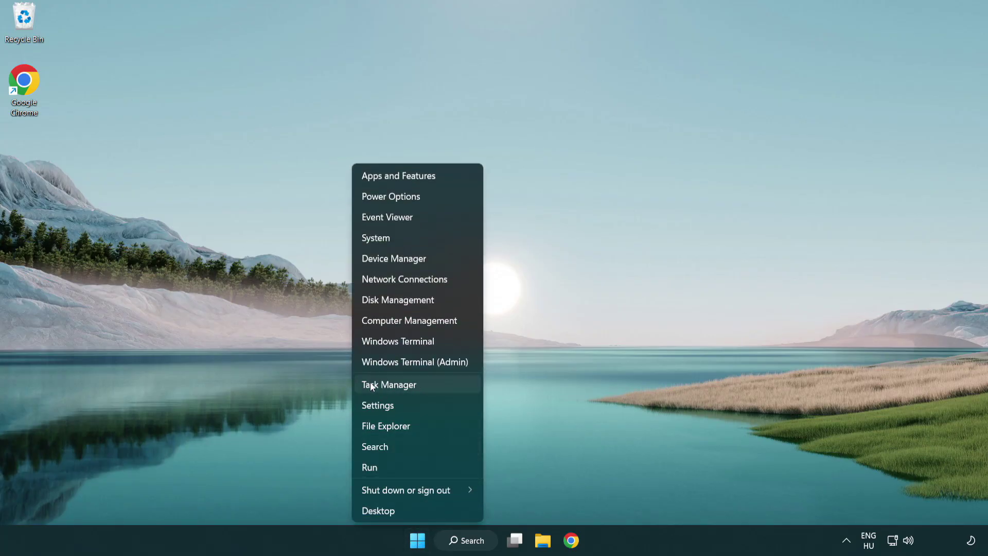
left_click(436, 389)
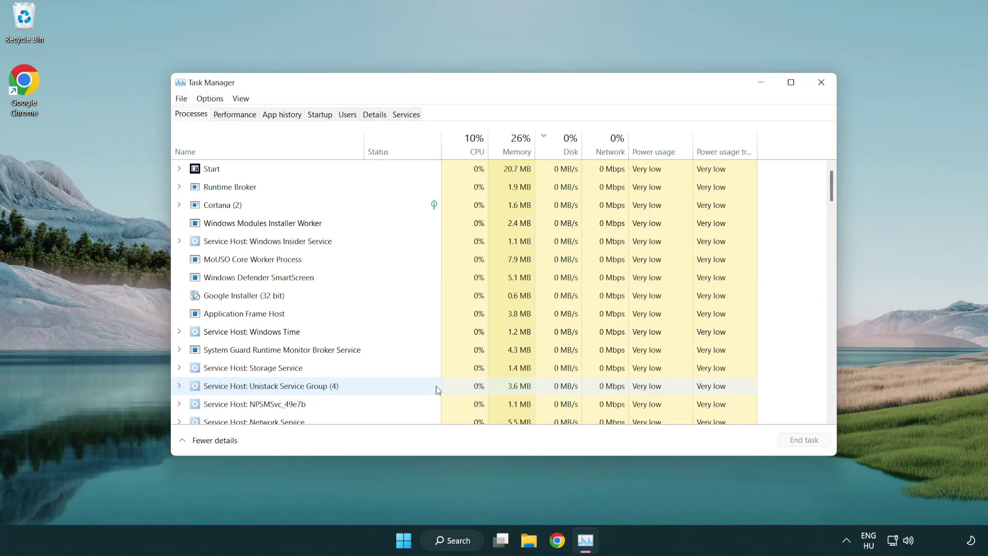
left_click(323, 118)
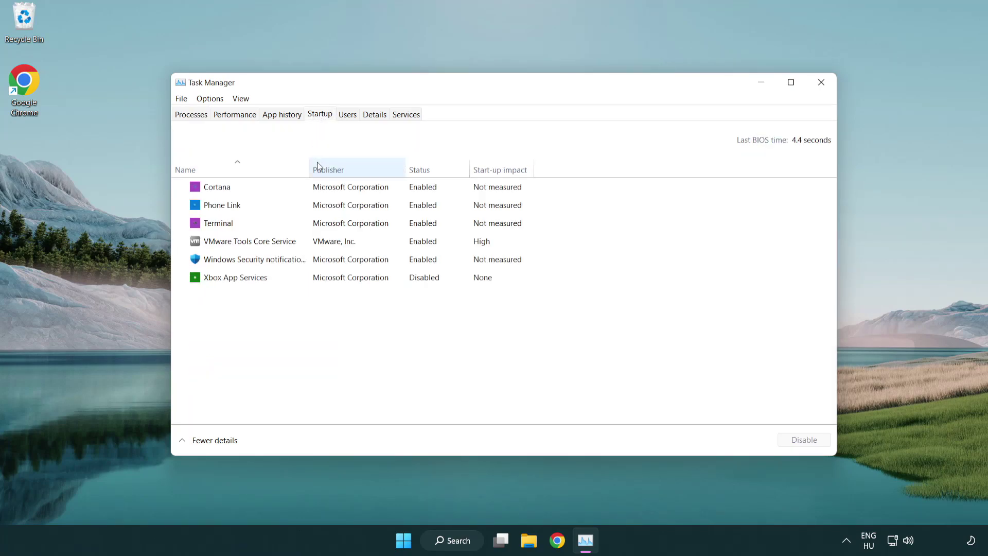
left_click(323, 226)
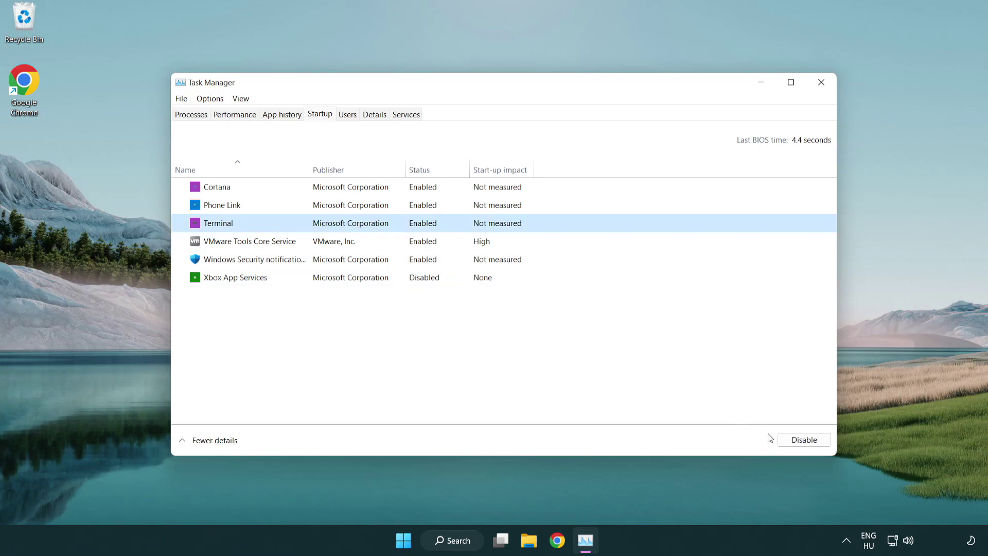
left_click(787, 440)
left_click(412, 208)
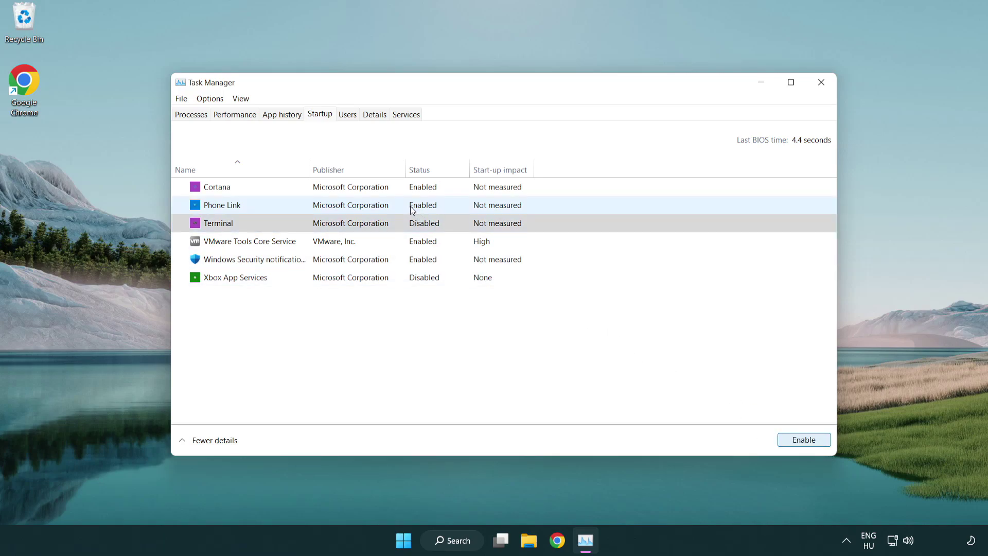
left_click(801, 441)
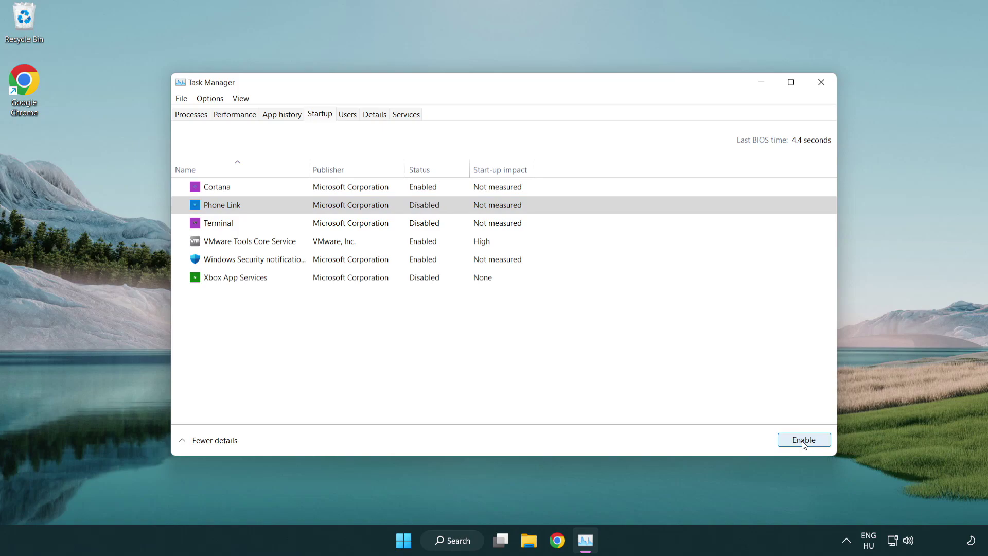
left_click(353, 193)
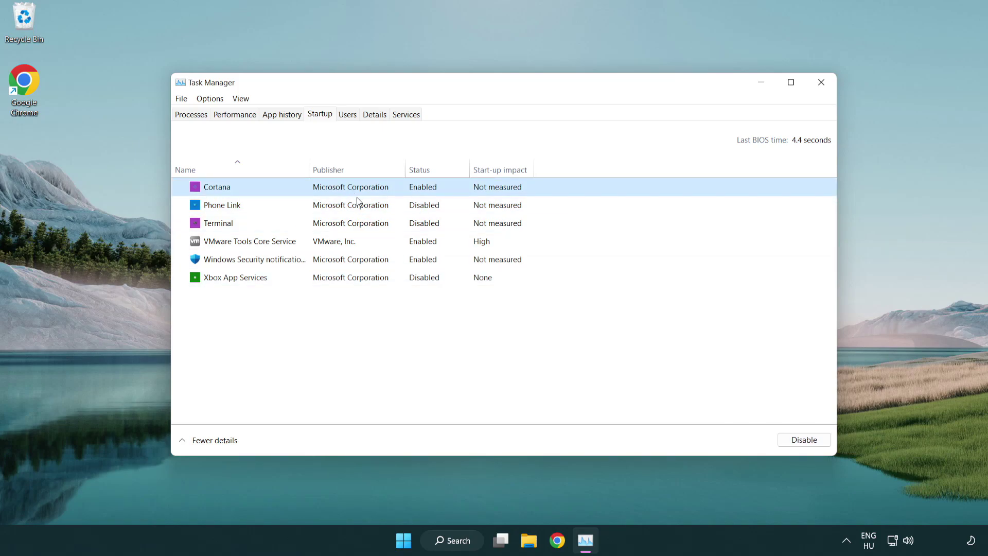
left_click(783, 437)
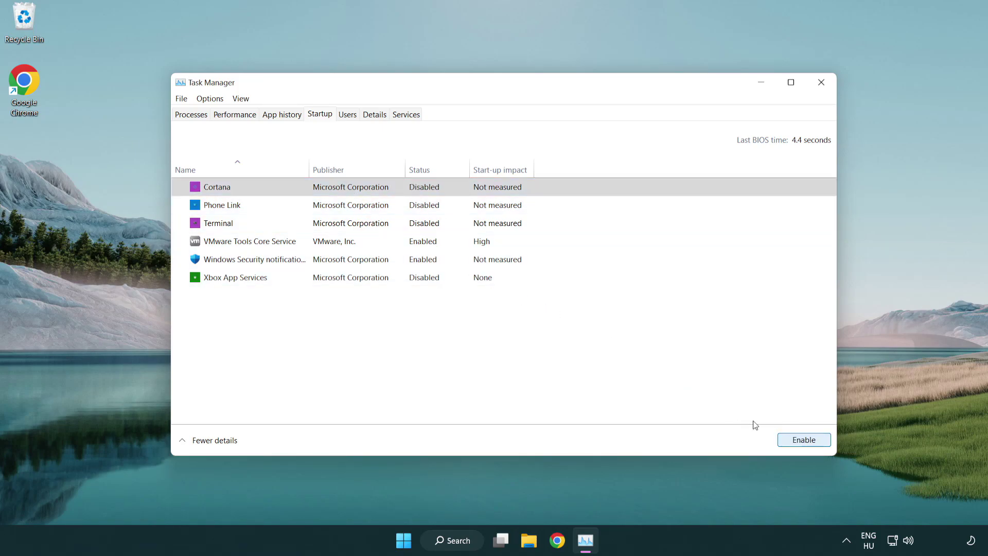
left_click(470, 264)
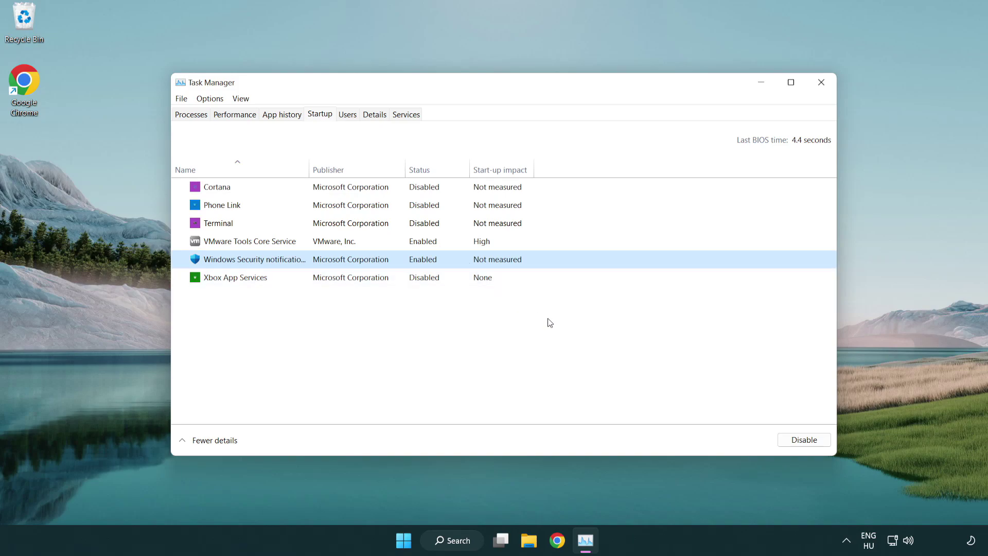
left_click(780, 438)
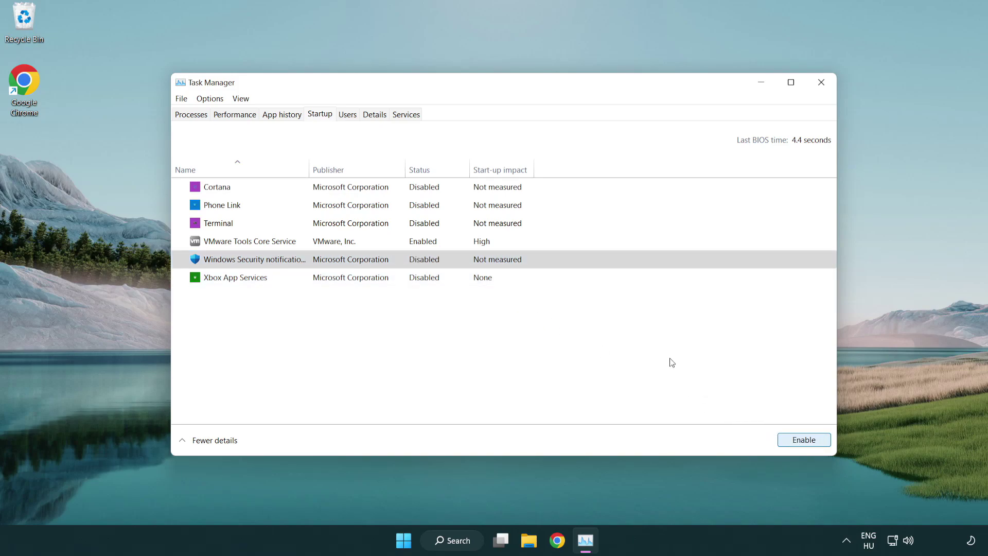
left_click(824, 89)
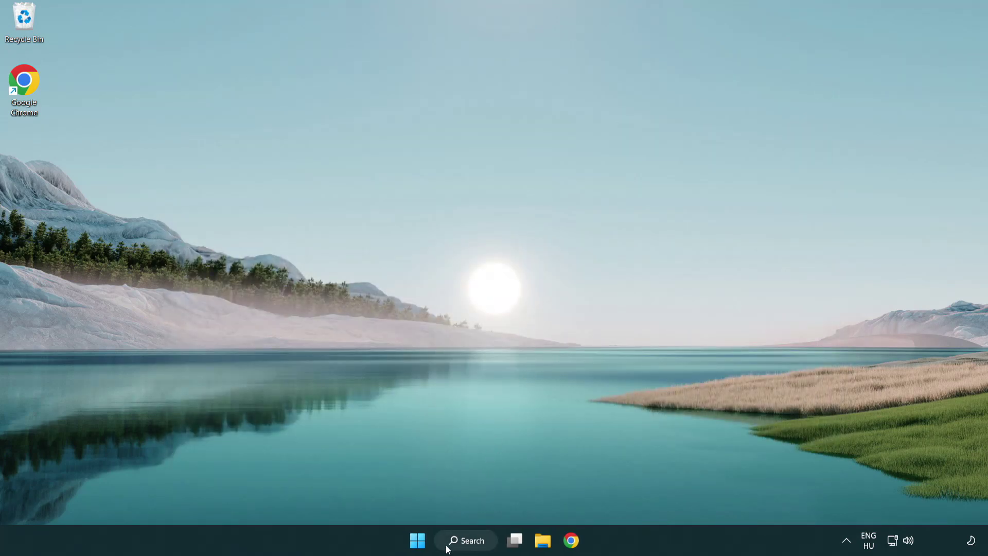
Step: Search Windows for cmd and run Command Prompt as administrator
left_click(462, 540)
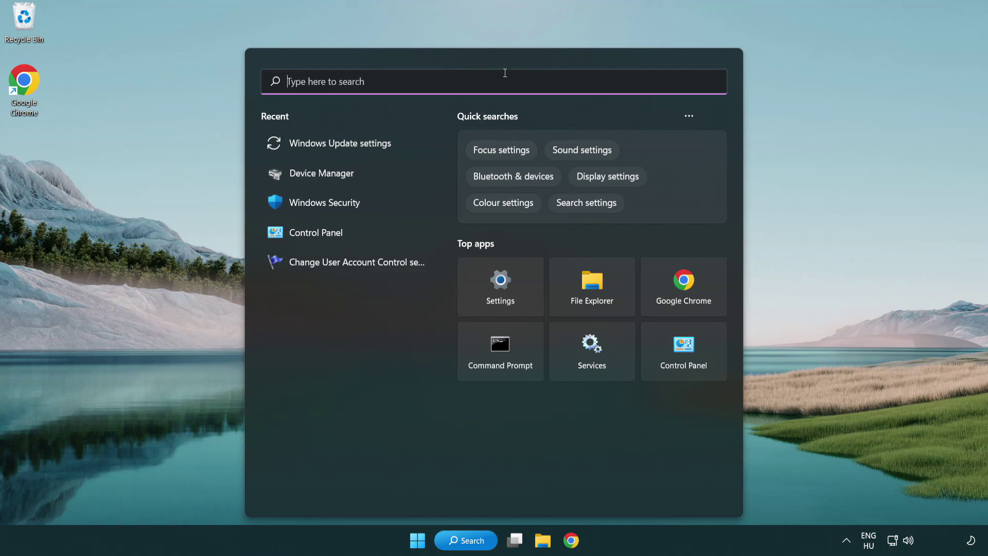
type("cmd")
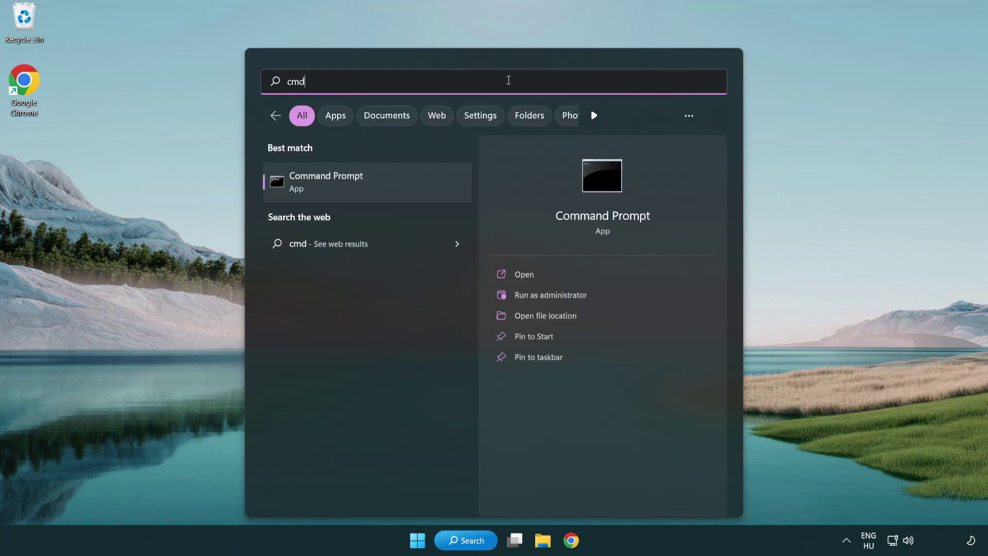
right_click(379, 189)
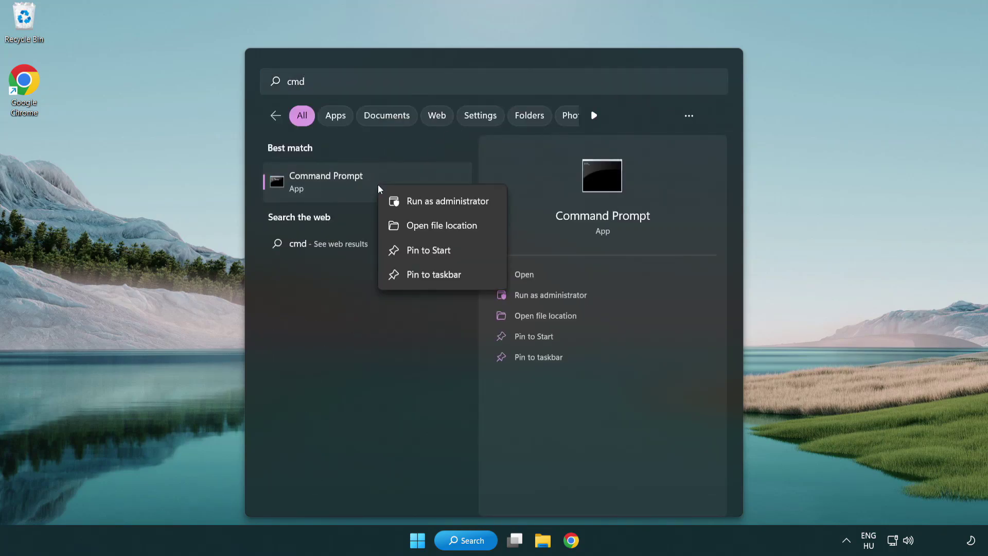
left_click(446, 206)
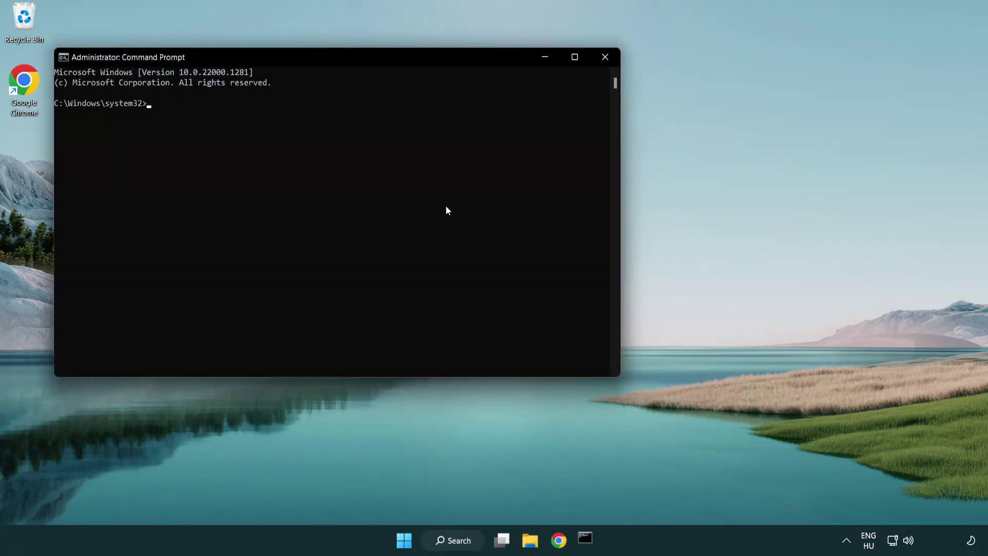
Step: Check the system files with sfc /scannow, close Command Prompt and bring up the computer's power options
left_click_drag(352, 62, 498, 105)
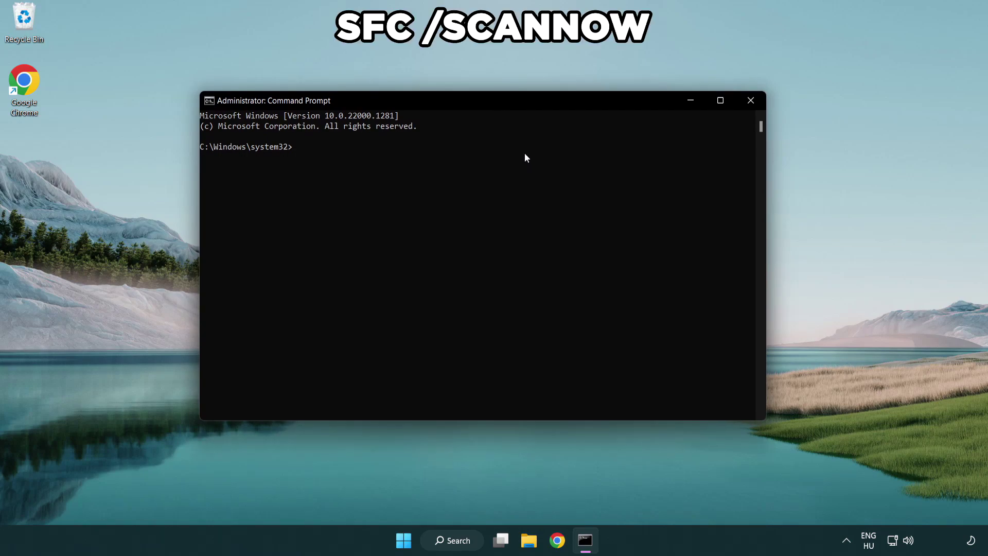
type("sfc /scannow")
key("Return")
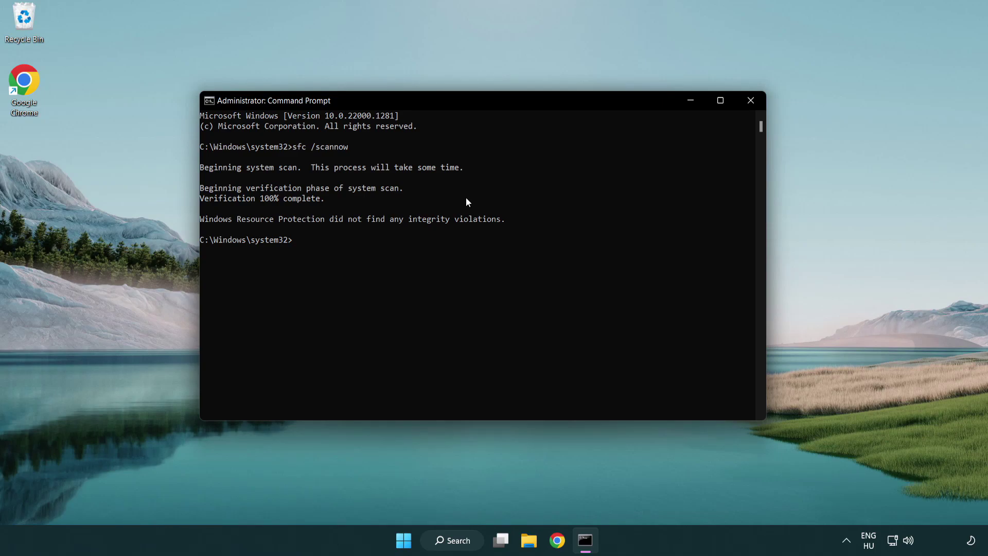
left_click(751, 100)
left_click(418, 540)
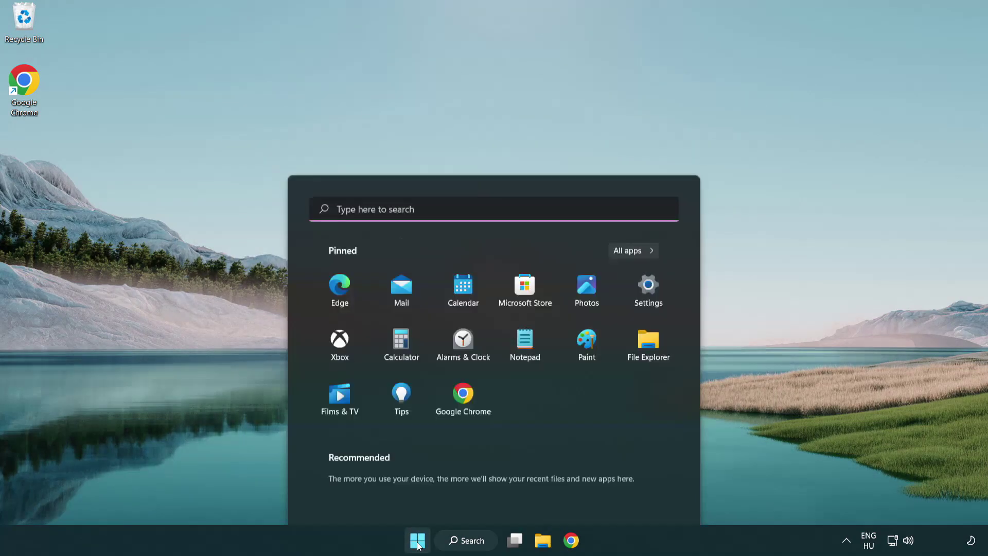
left_click(653, 495)
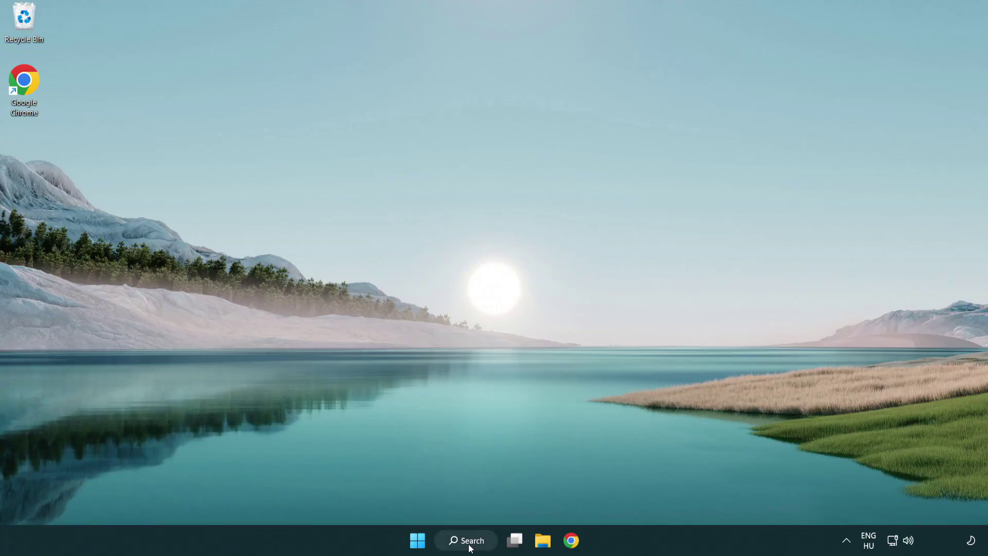
Step: Search for security, open Windows Security and go to the exclusions of the virus and threat protection settings
left_click(470, 547)
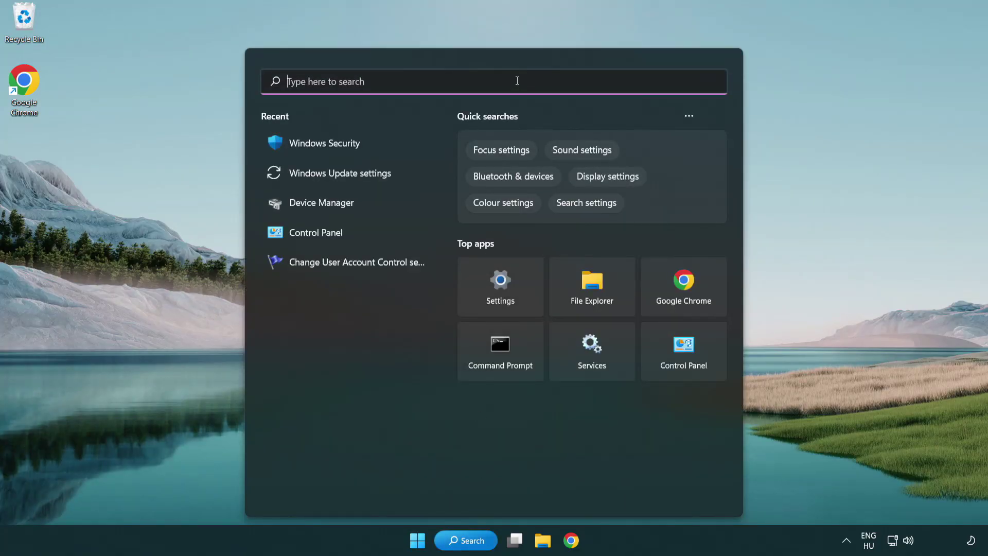
type("secu")
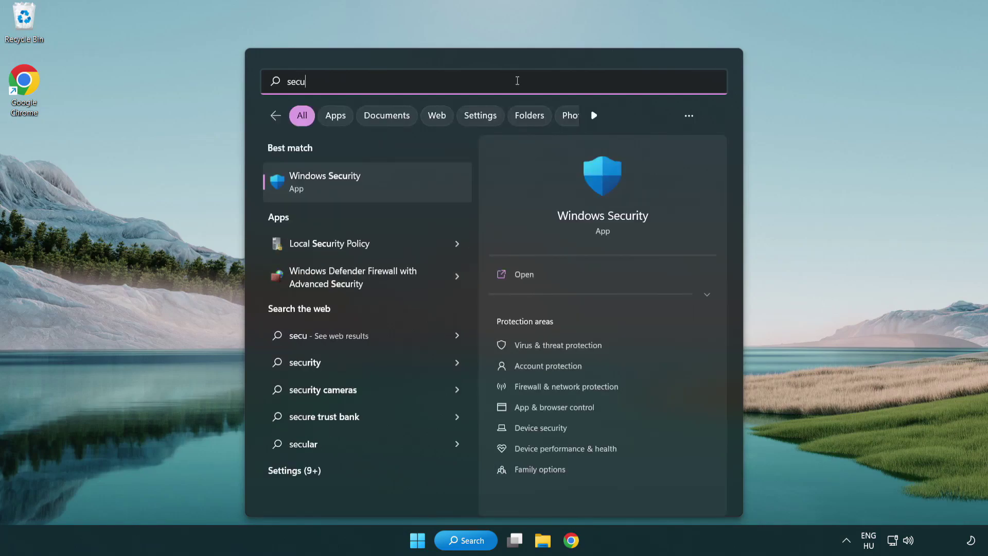
type("rity")
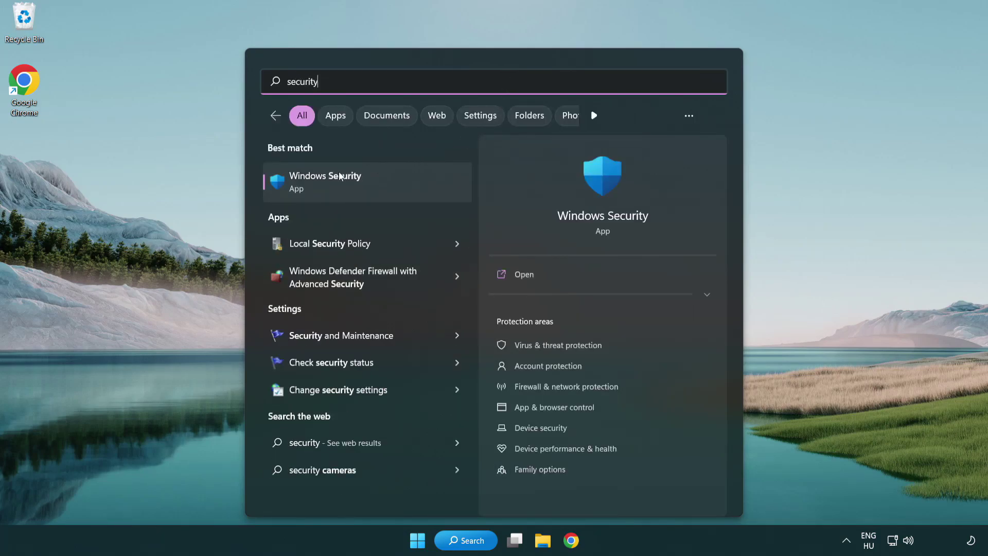
left_click(405, 191)
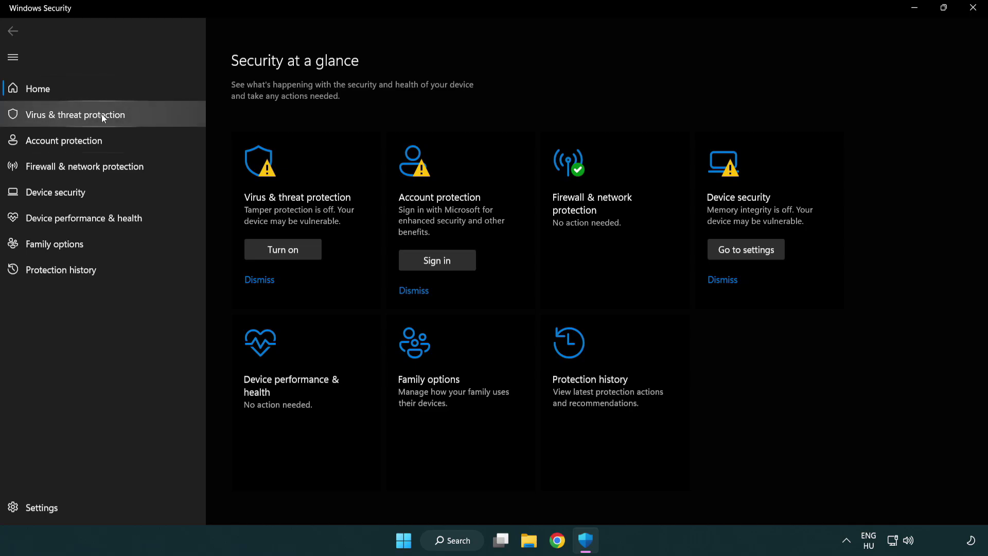
left_click(149, 114)
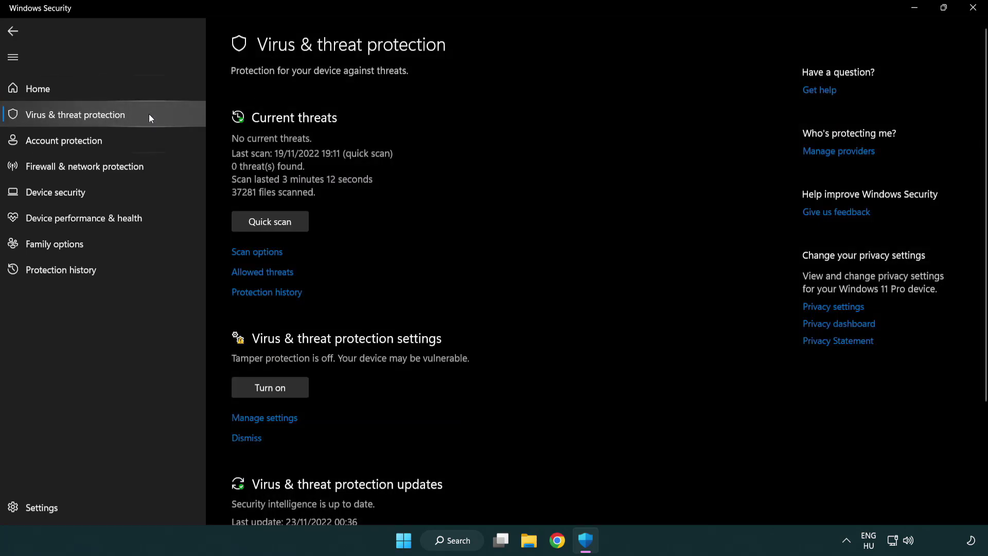
scroll(275, 221, "down", 1)
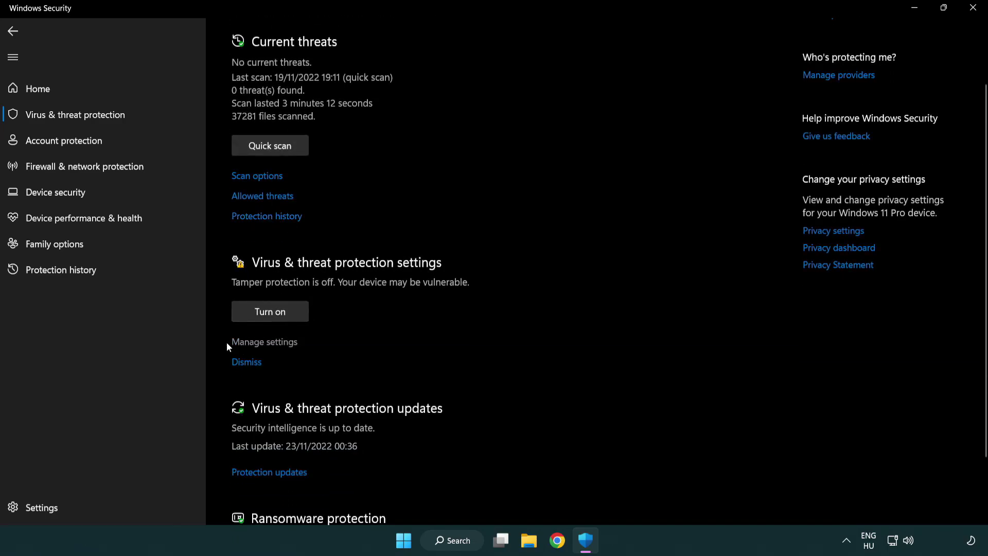
left_click(263, 342)
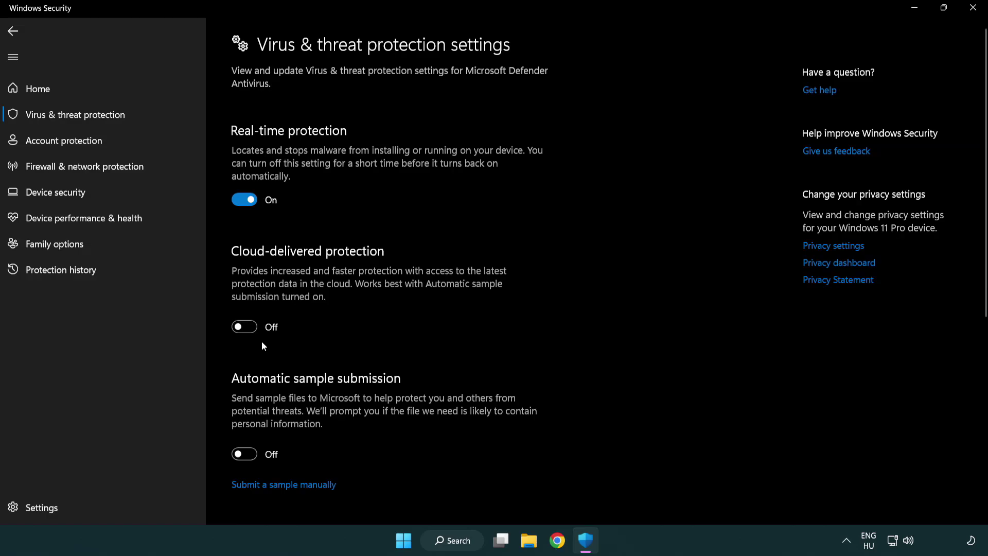
scroll(262, 342, "down", 5)
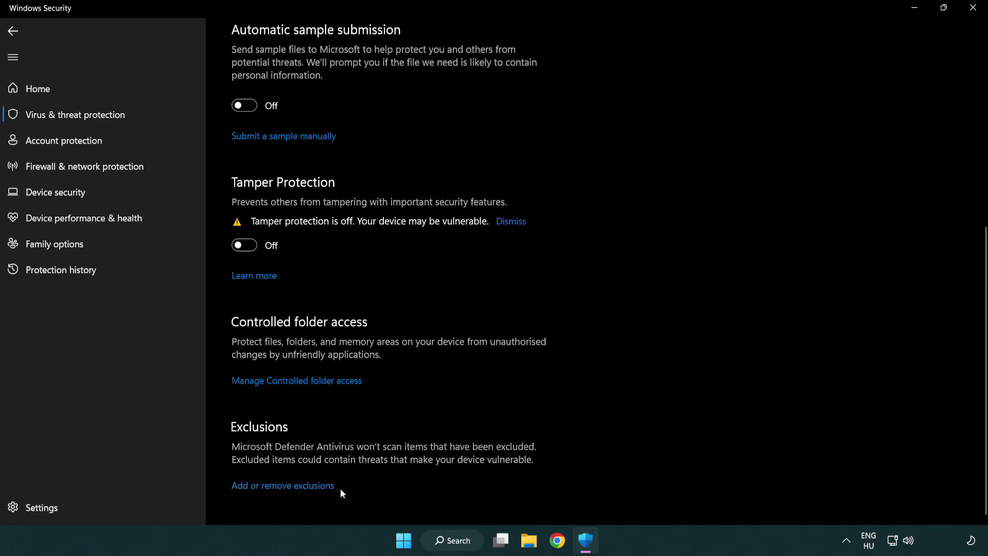
left_click(312, 488)
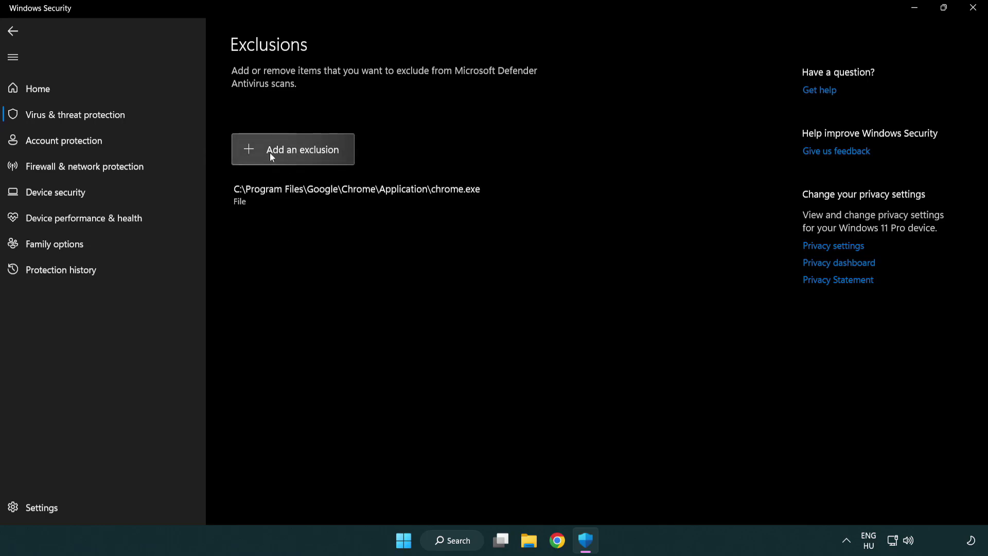
Step: Choose NOT WORKING APP from C:\Program Files (x86)\NOT WORKING APP as a file exclusion and close Windows Security
left_click(297, 154)
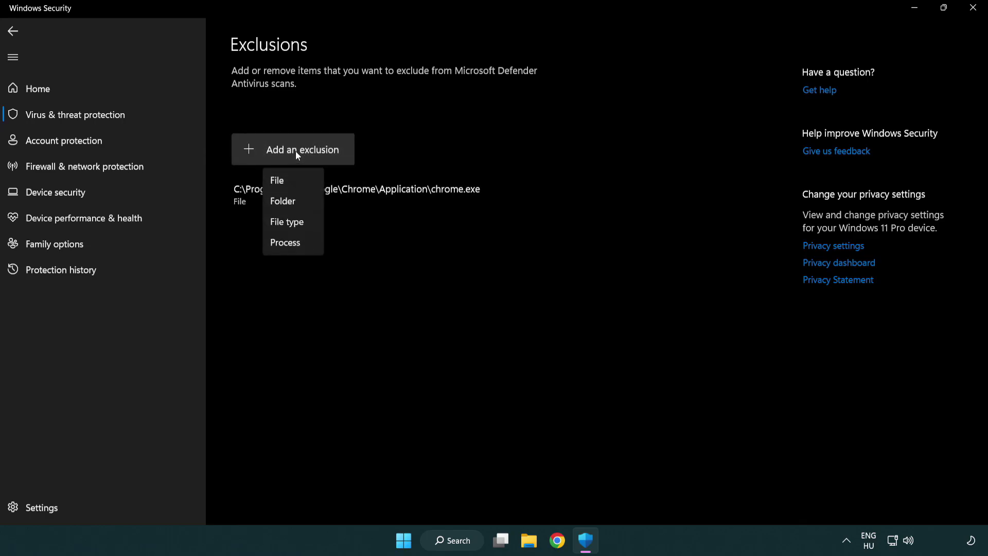
left_click(297, 181)
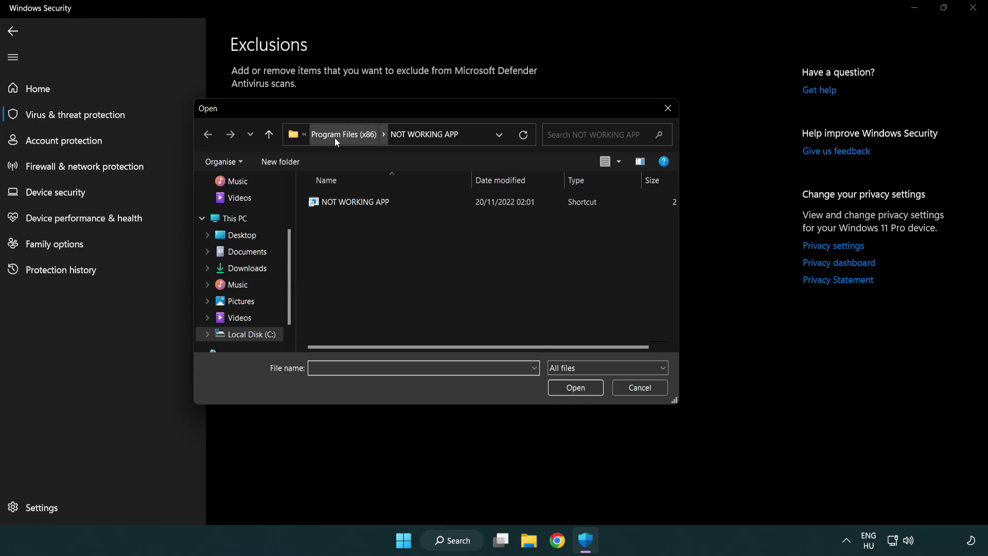
left_click(334, 135)
left_click(340, 135)
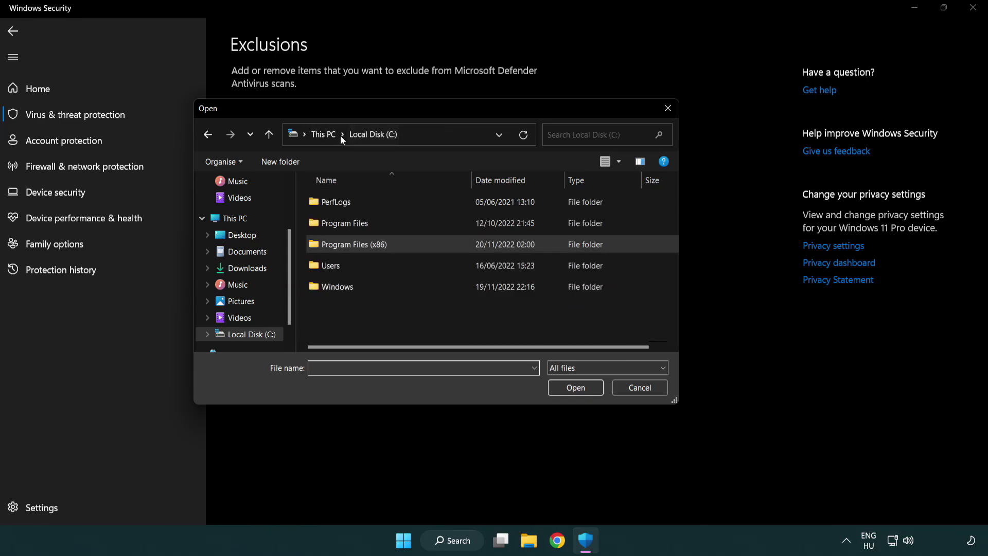
left_click(335, 136)
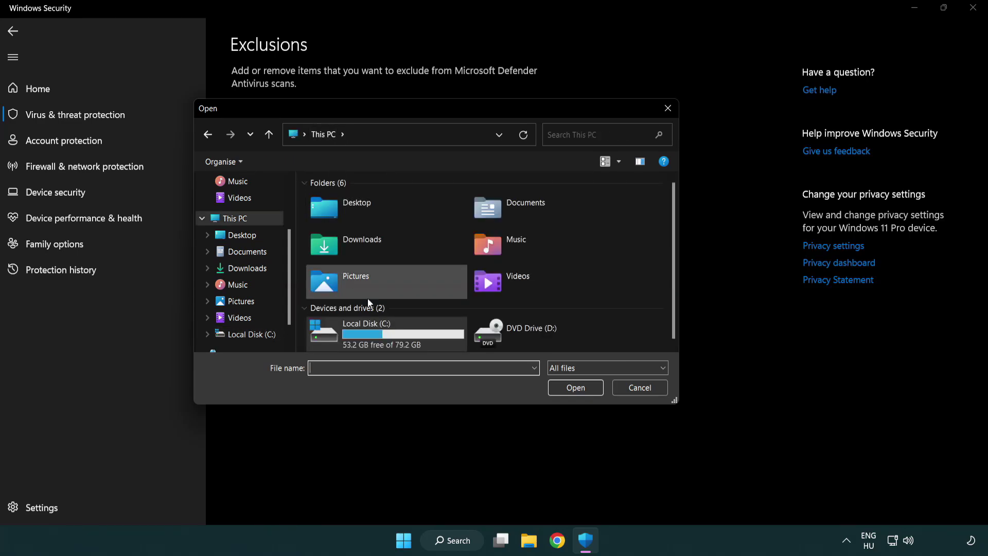
double_click(360, 339)
double_click(361, 242)
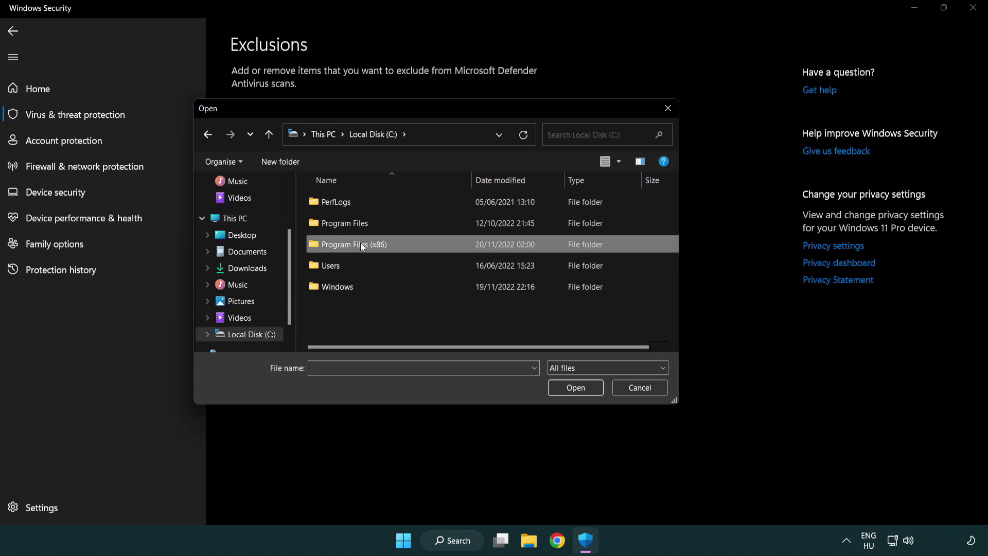
double_click(368, 330)
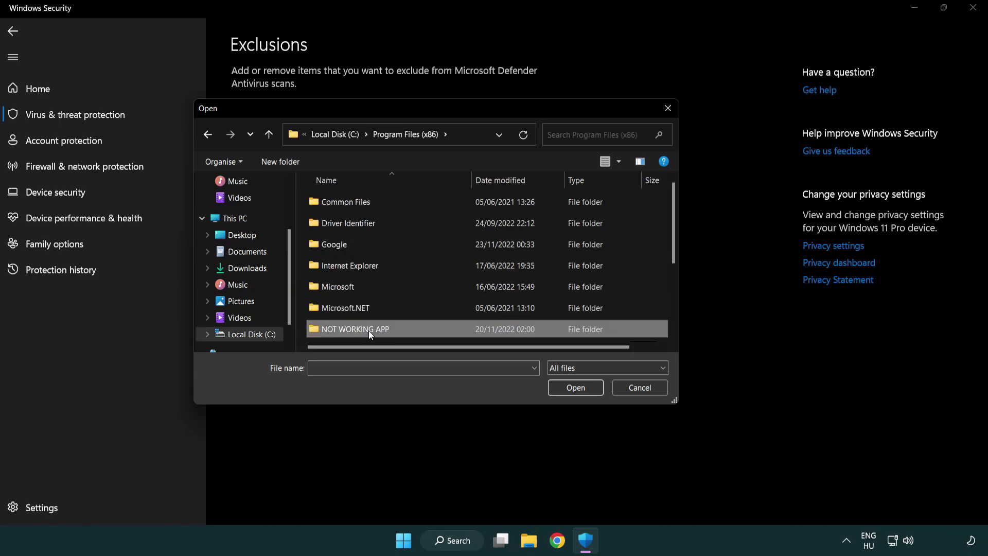
left_click(349, 201)
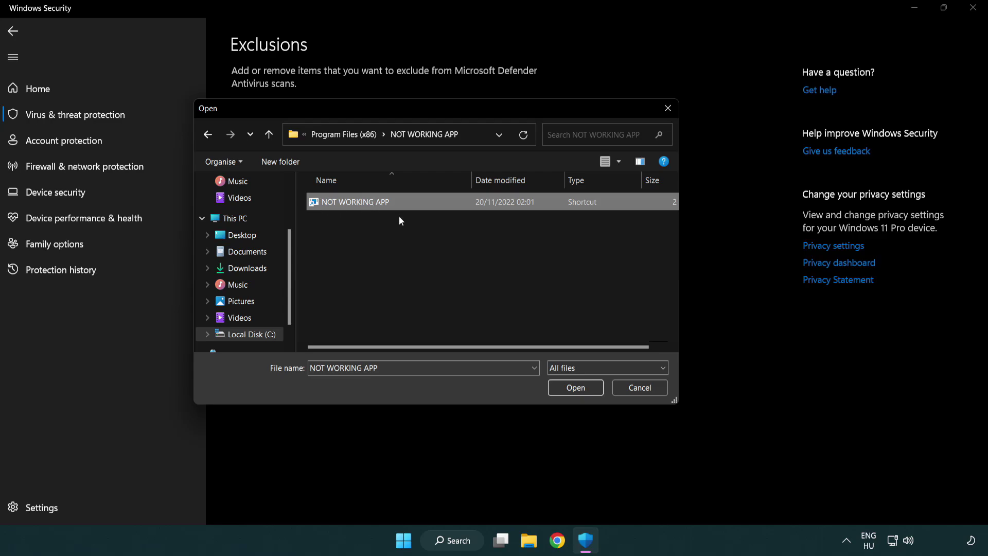
left_click(575, 391)
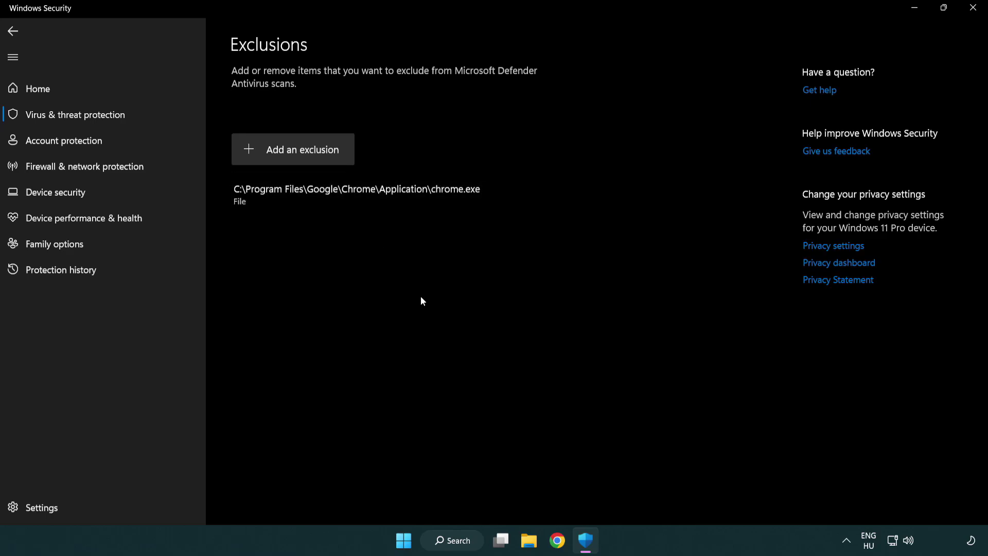
left_click(973, 8)
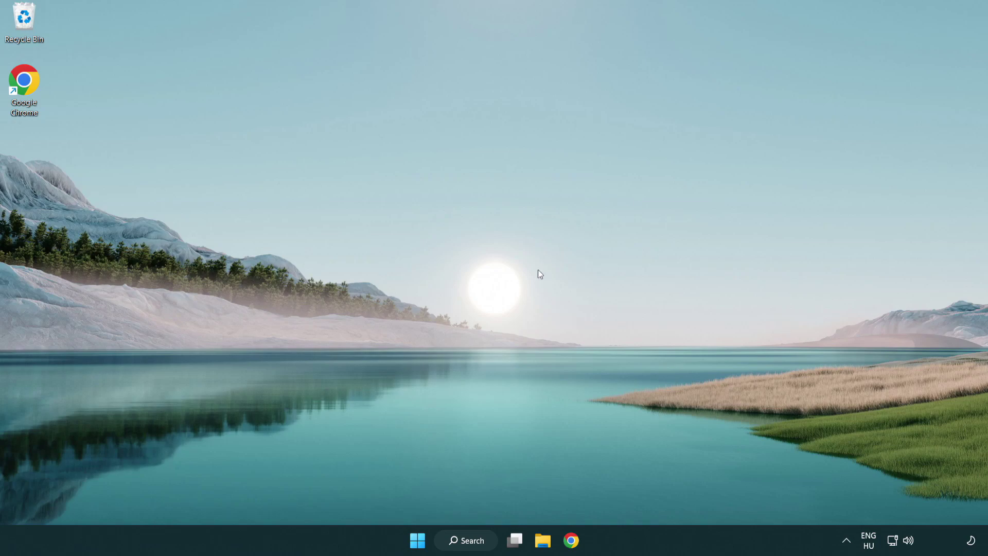
Step: Open the power options to restart the computer
left_click(406, 541)
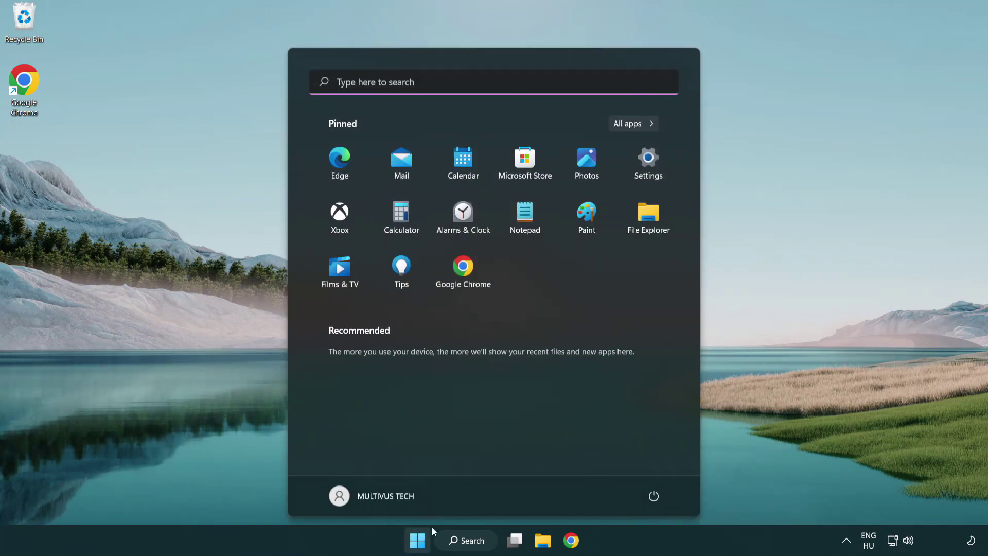
left_click(655, 495)
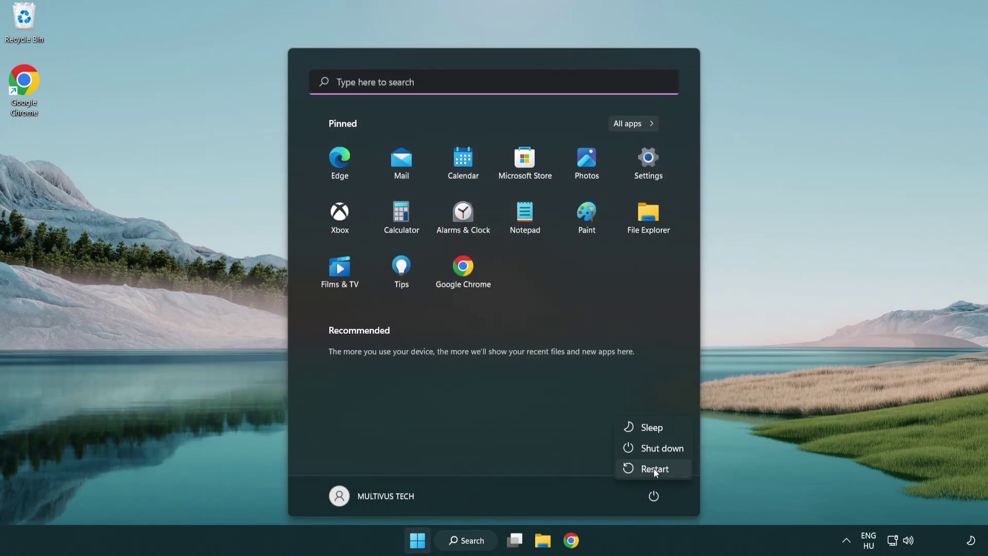